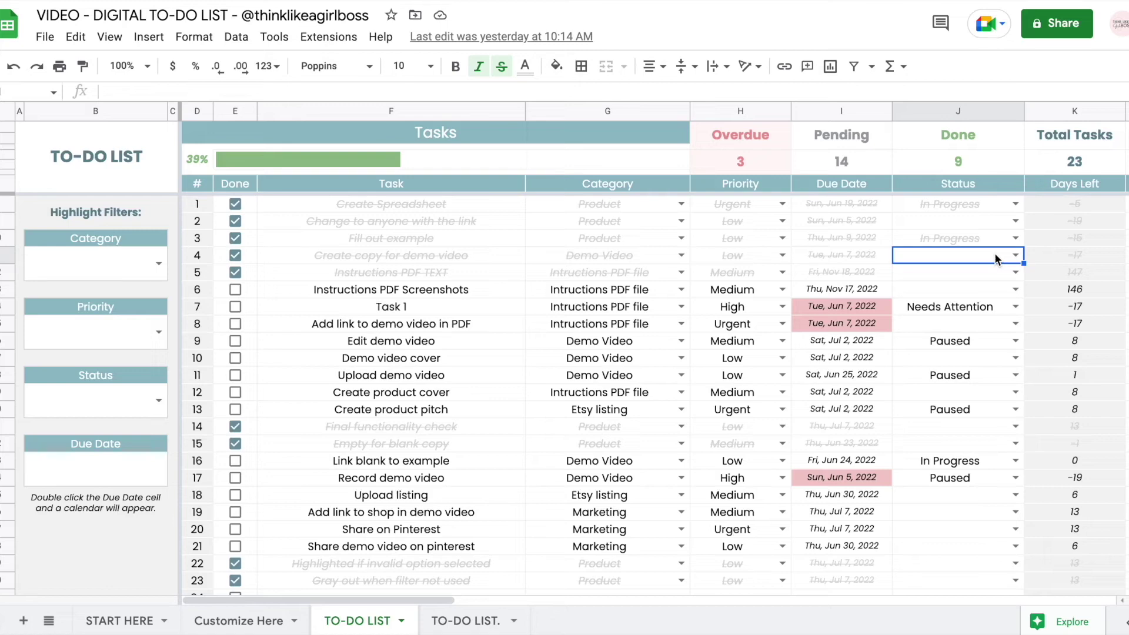
Step: Look at the row 3 Category choices without changing them, then scroll across the to-do list
{"action": "left_click", "coordinate": [681, 237]}
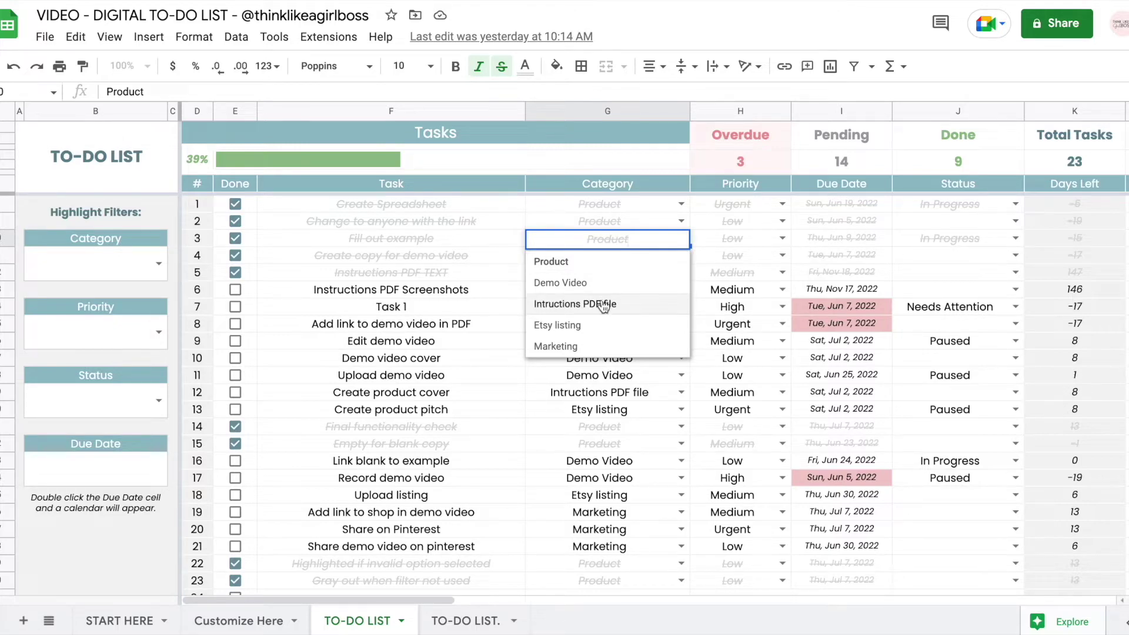
{"action": "left_click", "coordinate": [740, 248]}
{"action": "scroll", "coordinate": [740, 245], "scroll_direction": "right", "scroll_amount": 10}
{"action": "left_click_drag", "start_coordinate": [668, 291], "coordinate": [662, 440]}
{"action": "scroll", "coordinate": [663, 440], "scroll_direction": "left", "scroll_amount": 6}
{"action": "scroll", "coordinate": [663, 440], "scroll_direction": "left", "scroll_amount": 8}
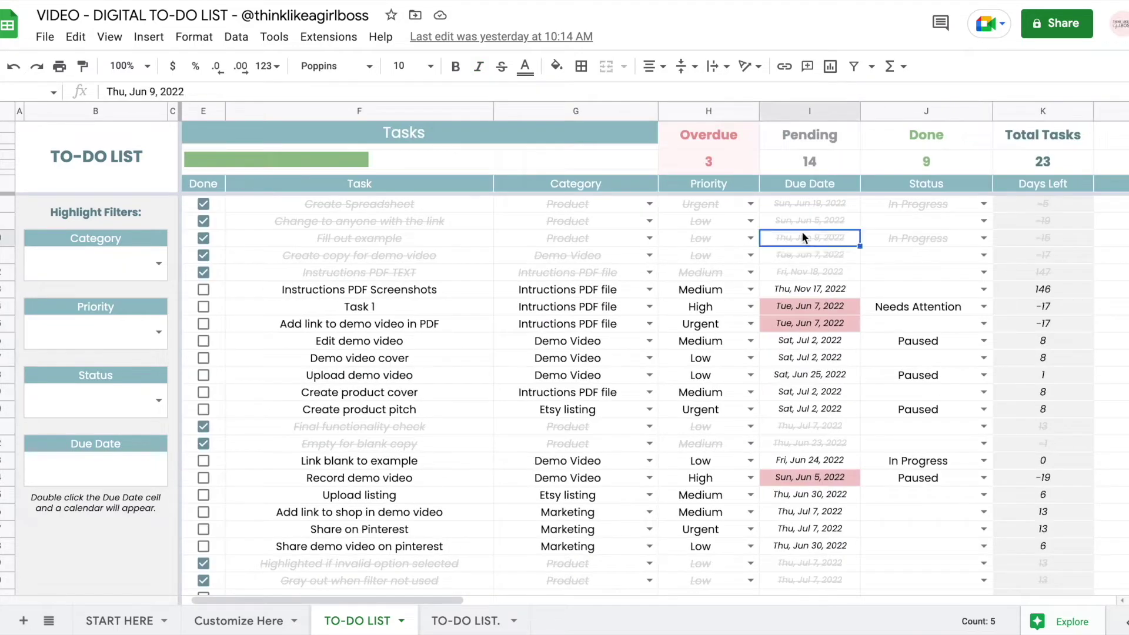
Step: Open the due-date calendars, including Create product pitch's, and leave row 8's category unchanged
{"action": "double_click", "coordinate": [802, 231]}
{"action": "double_click", "coordinate": [812, 218]}
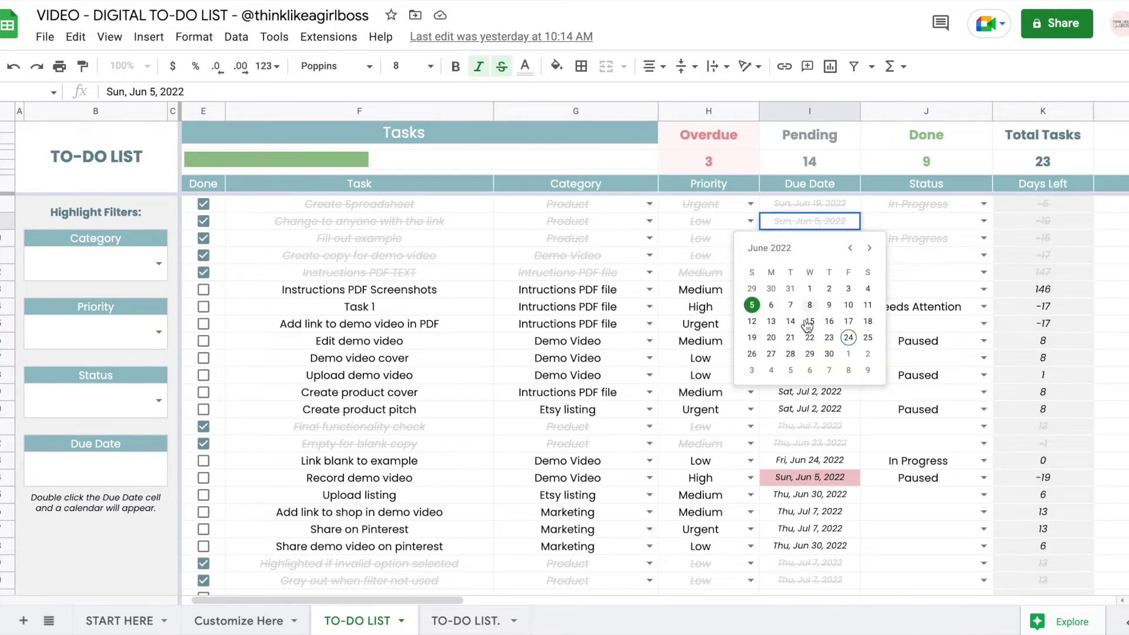
{"action": "left_click", "coordinate": [810, 405]}
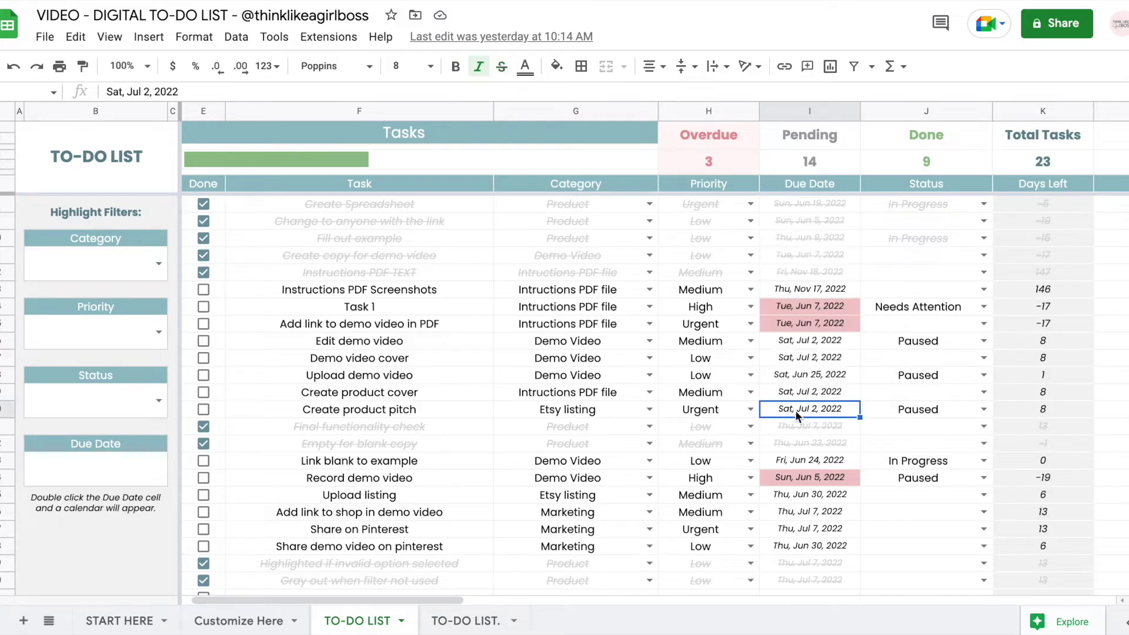
{"action": "double_click", "coordinate": [811, 405]}
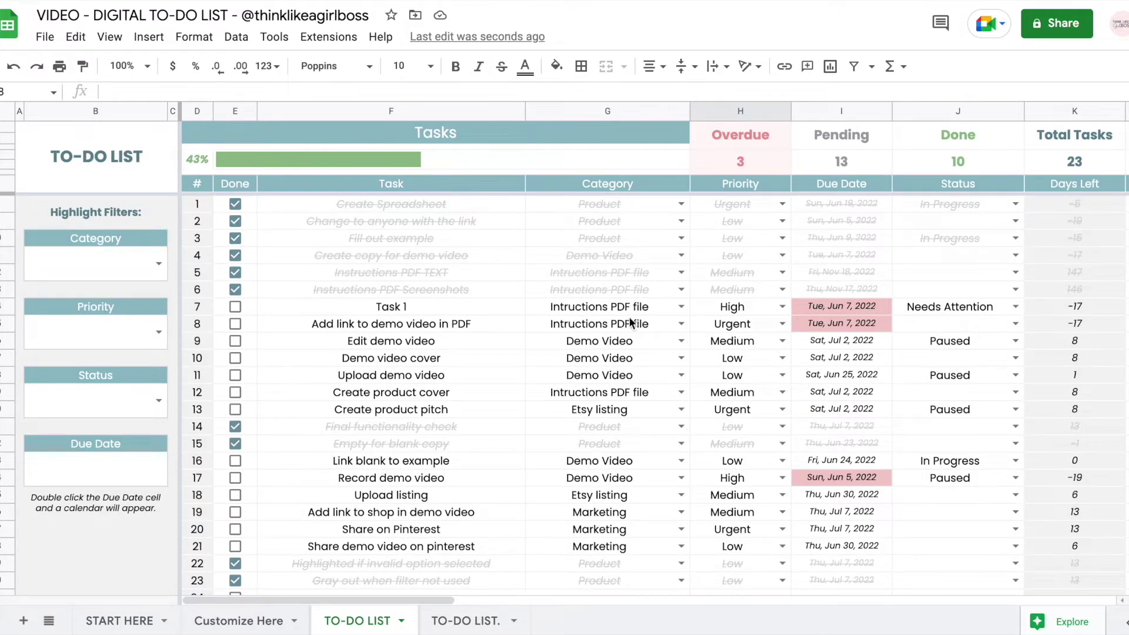
{"action": "left_click", "coordinate": [682, 324]}
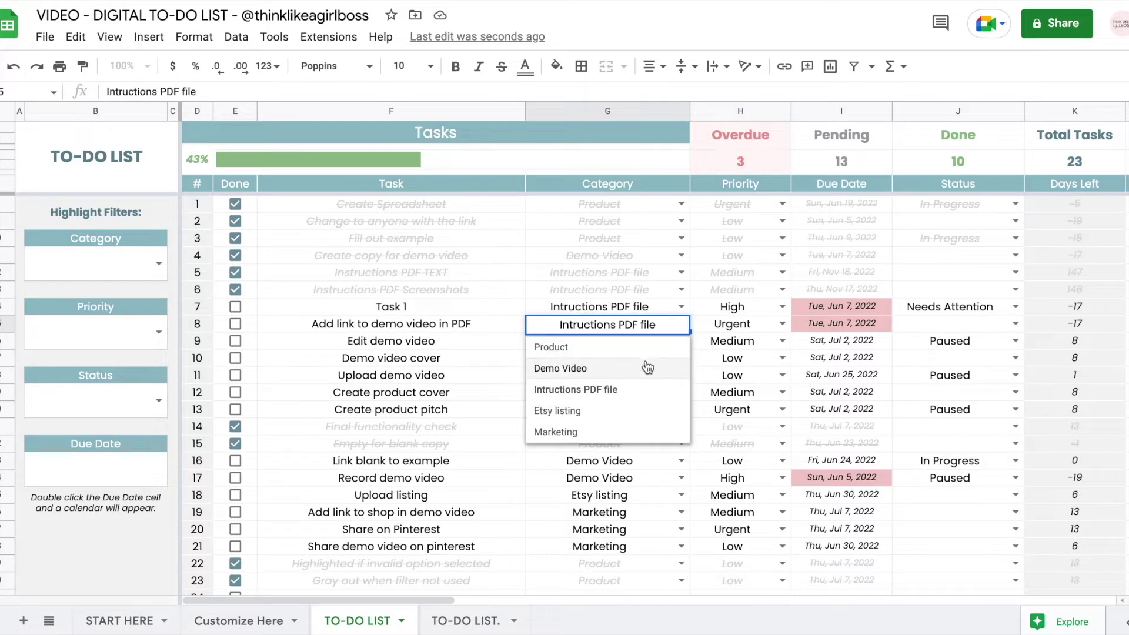
{"action": "left_click", "coordinate": [735, 341]}
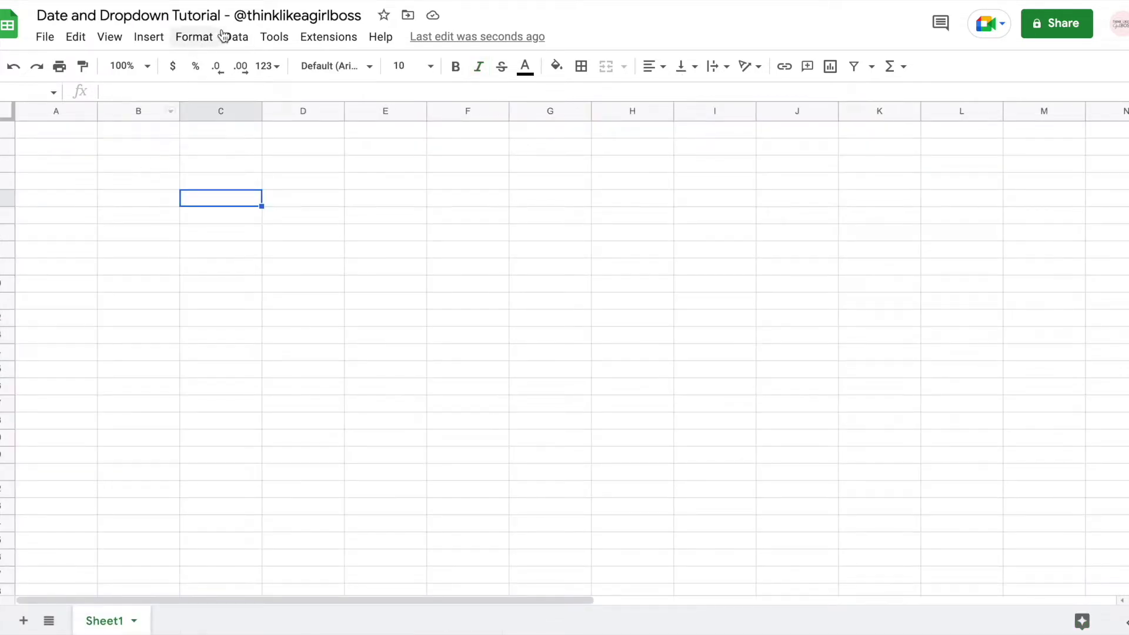
Step: Select cell C5 in the Date and Dropdown Tutorial sheet and bring up the Data menu
{"action": "left_click", "coordinate": [226, 168]}
{"action": "left_click", "coordinate": [240, 202]}
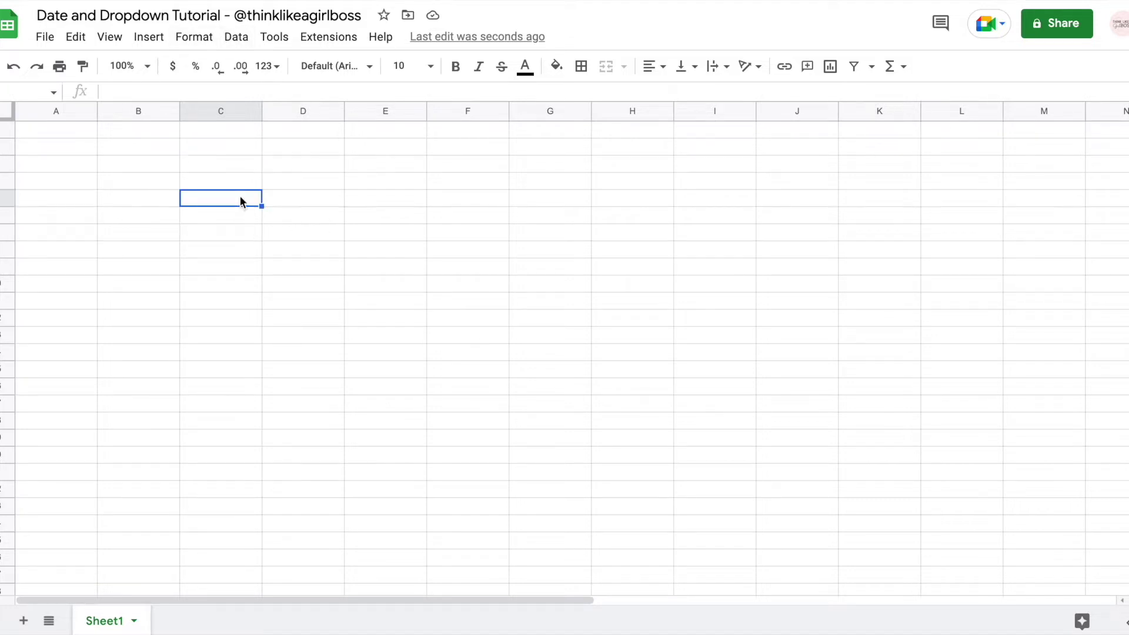
{"action": "left_click", "coordinate": [243, 41]}
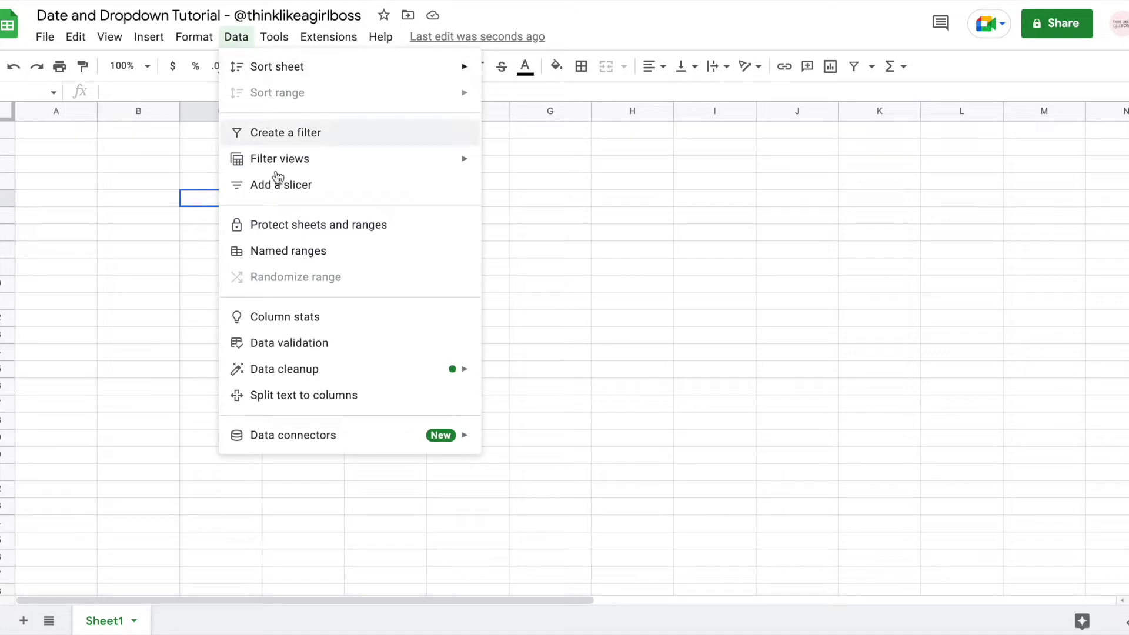
Step: Save a C5 rule: valid date only, reject input, help text 'Enter a valid date please.'
{"action": "left_click", "coordinate": [308, 343]}
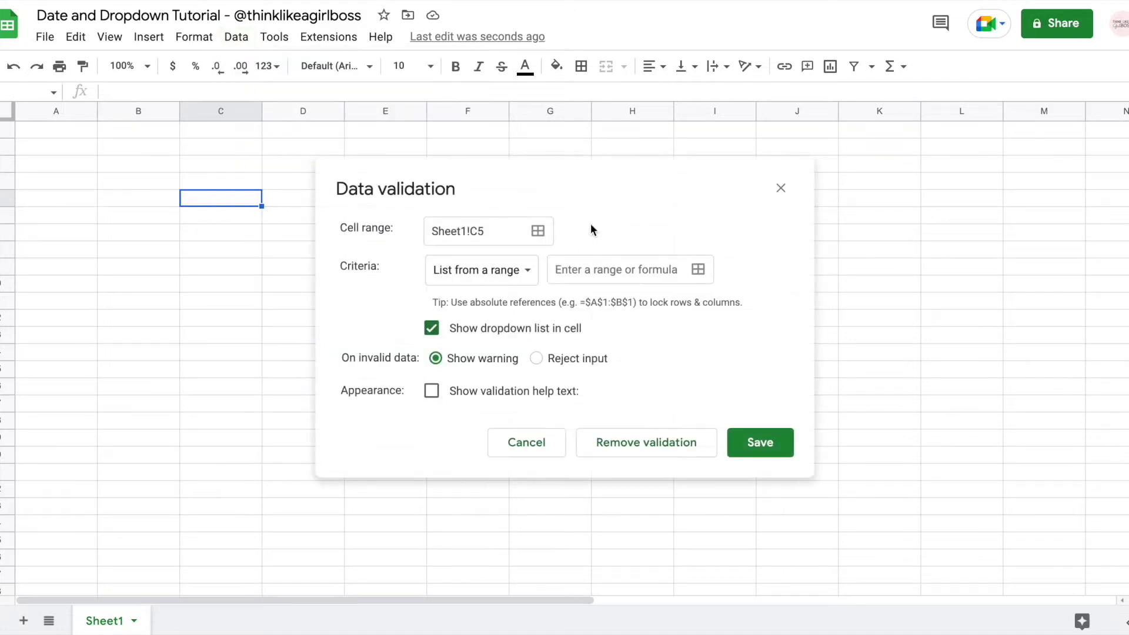
{"action": "left_click", "coordinate": [531, 274]}
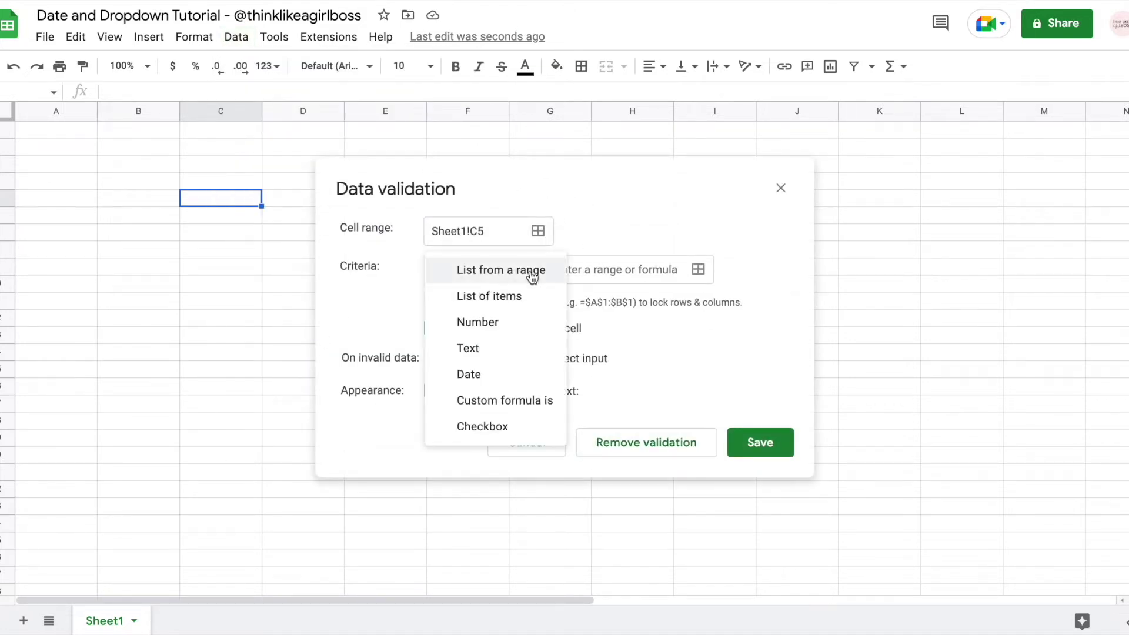
{"action": "left_click", "coordinate": [511, 377]}
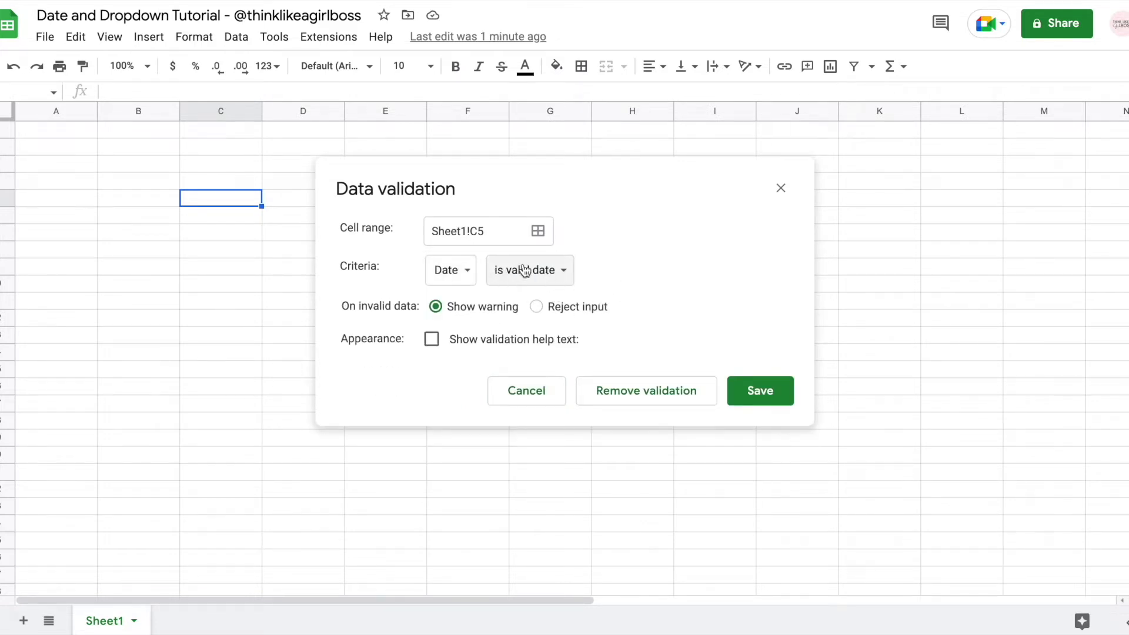
{"action": "left_click", "coordinate": [536, 307]}
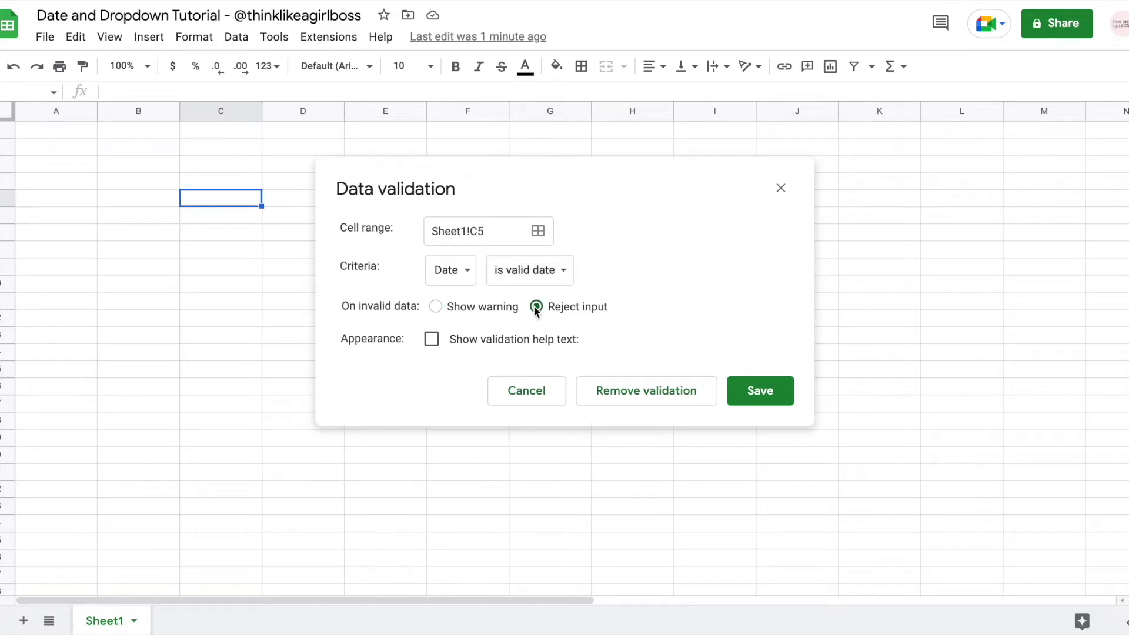
{"action": "left_click", "coordinate": [482, 307]}
{"action": "left_click", "coordinate": [566, 304]}
{"action": "left_click", "coordinate": [432, 339]}
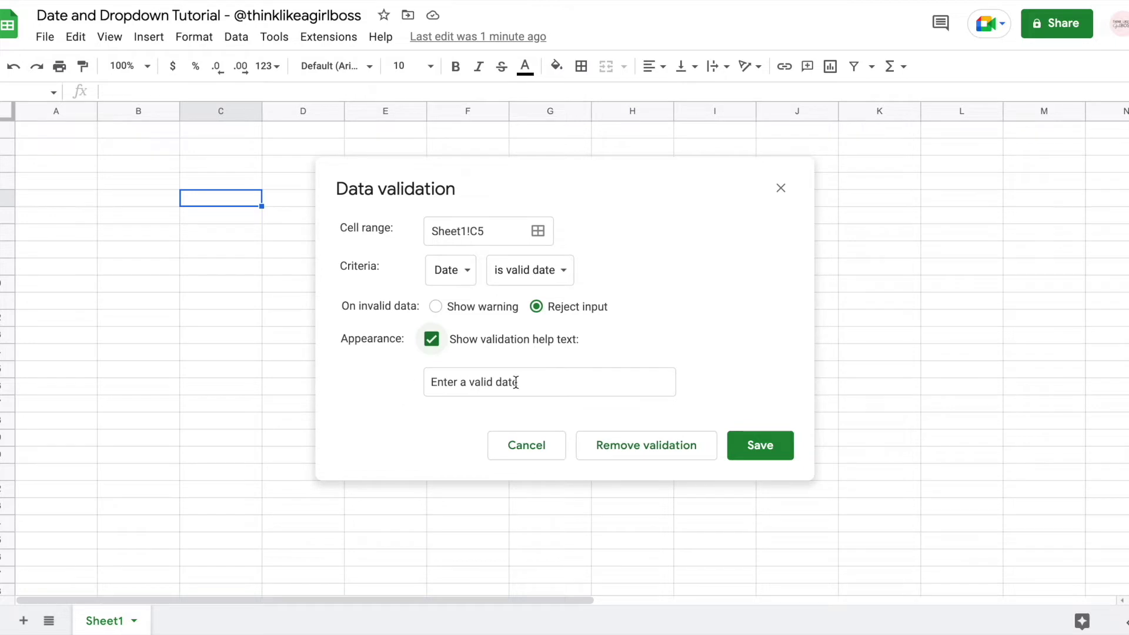
{"action": "left_click", "coordinate": [537, 386]}
{"action": "type", "text": "please."}
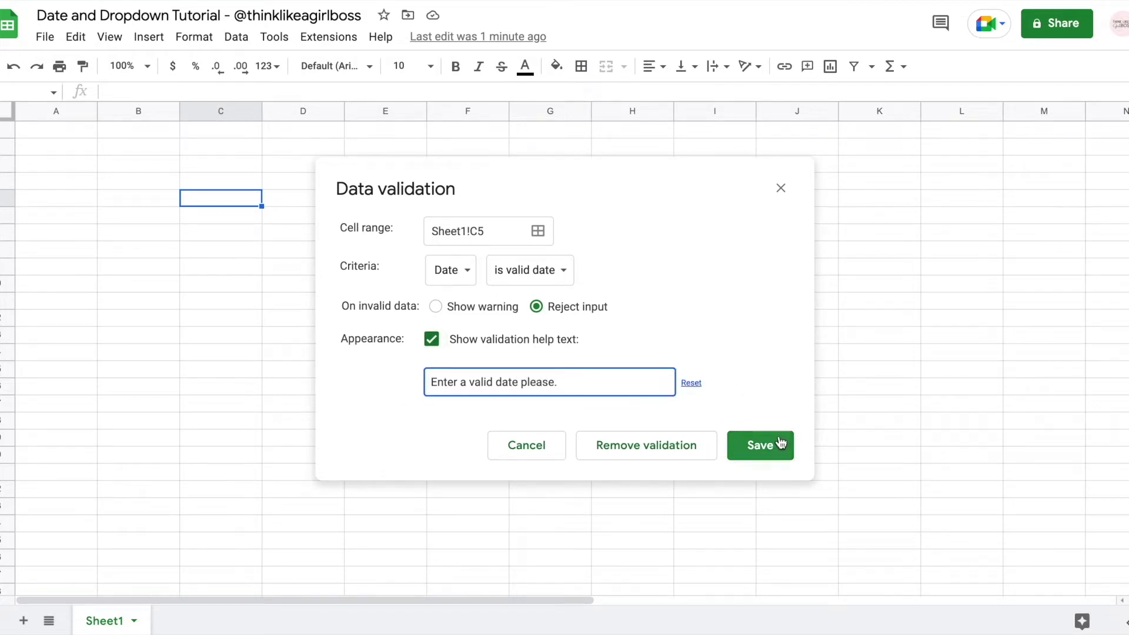
{"action": "left_click", "coordinate": [760, 445]}
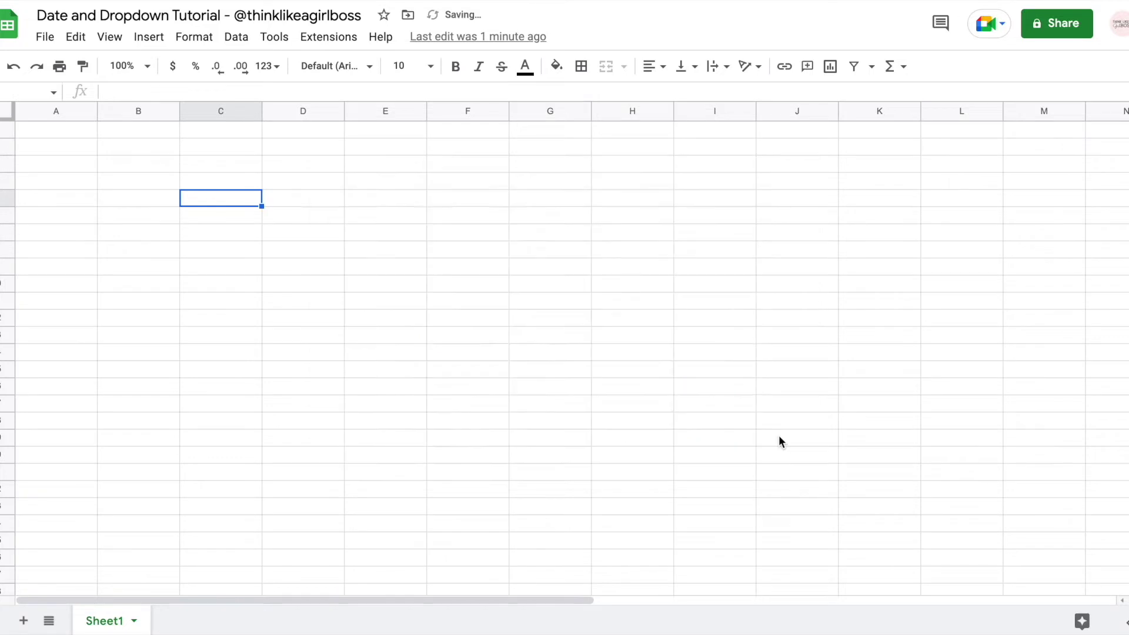
Step: Pick June 15, 2022 into C5 from the date picker and widen column C
{"action": "double_click", "coordinate": [213, 205]}
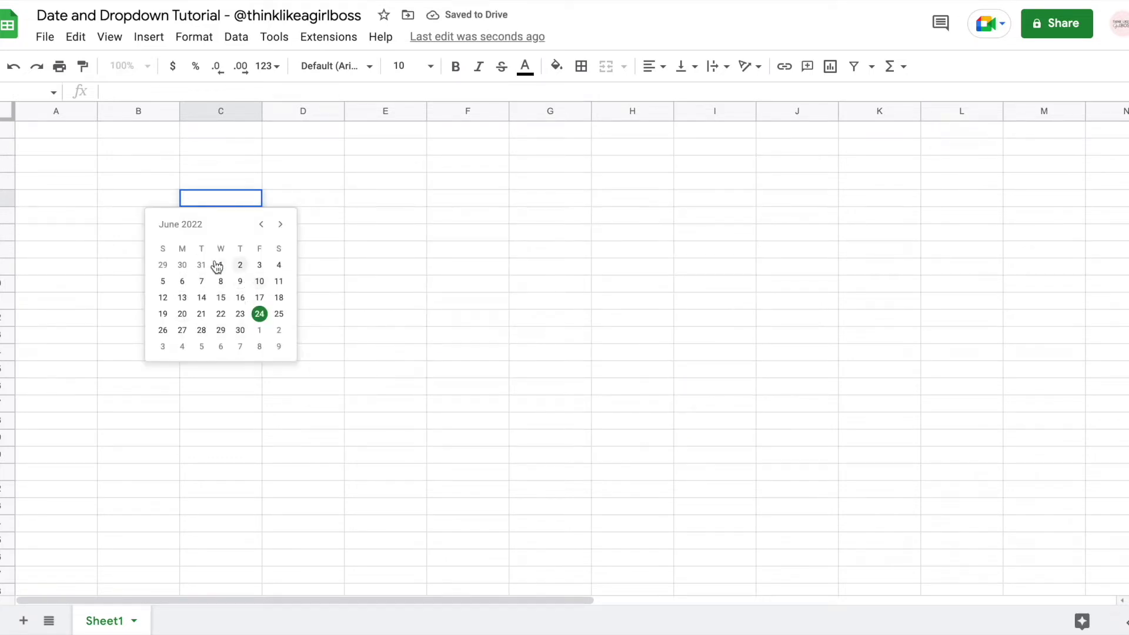
{"action": "left_click", "coordinate": [221, 298]}
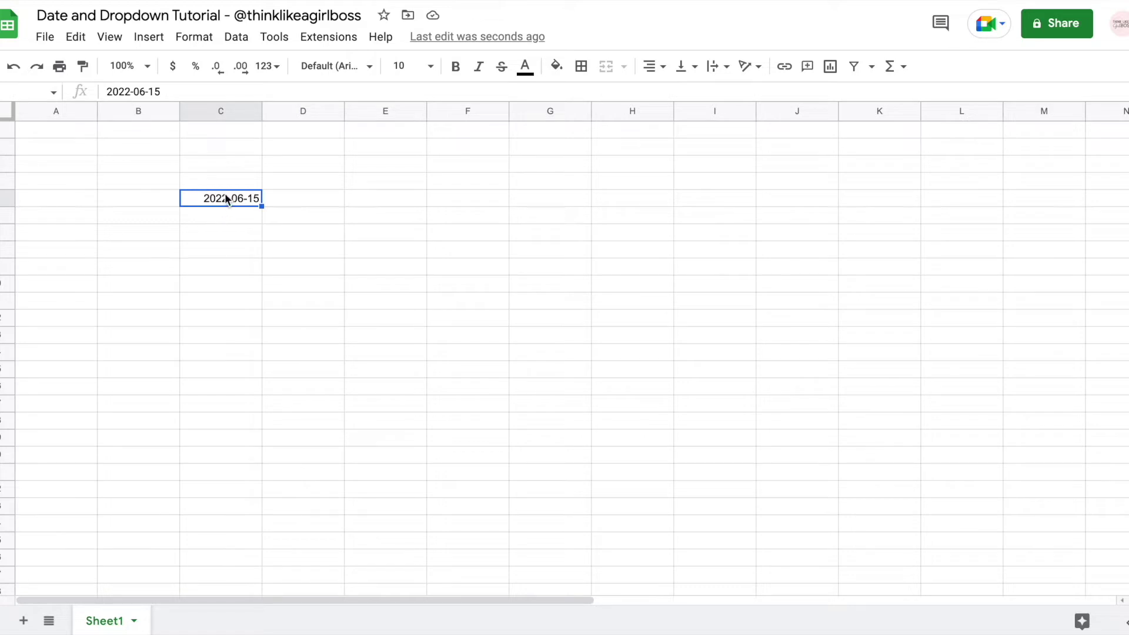
{"action": "left_click_drag", "start_coordinate": [259, 115], "coordinate": [315, 115]}
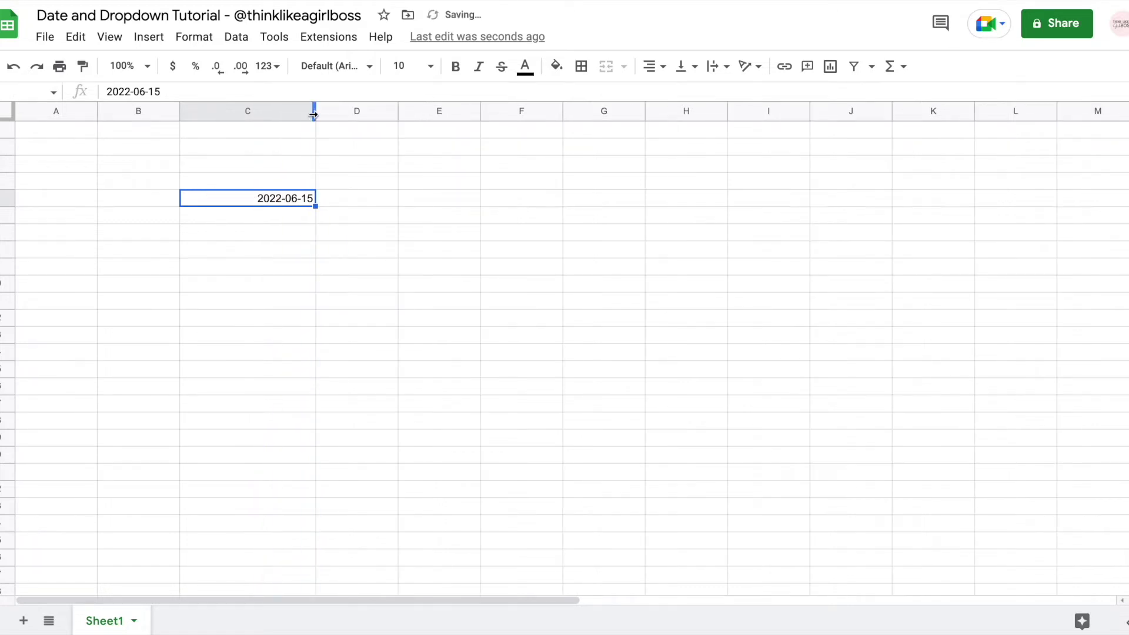
{"action": "left_click", "coordinate": [194, 39]}
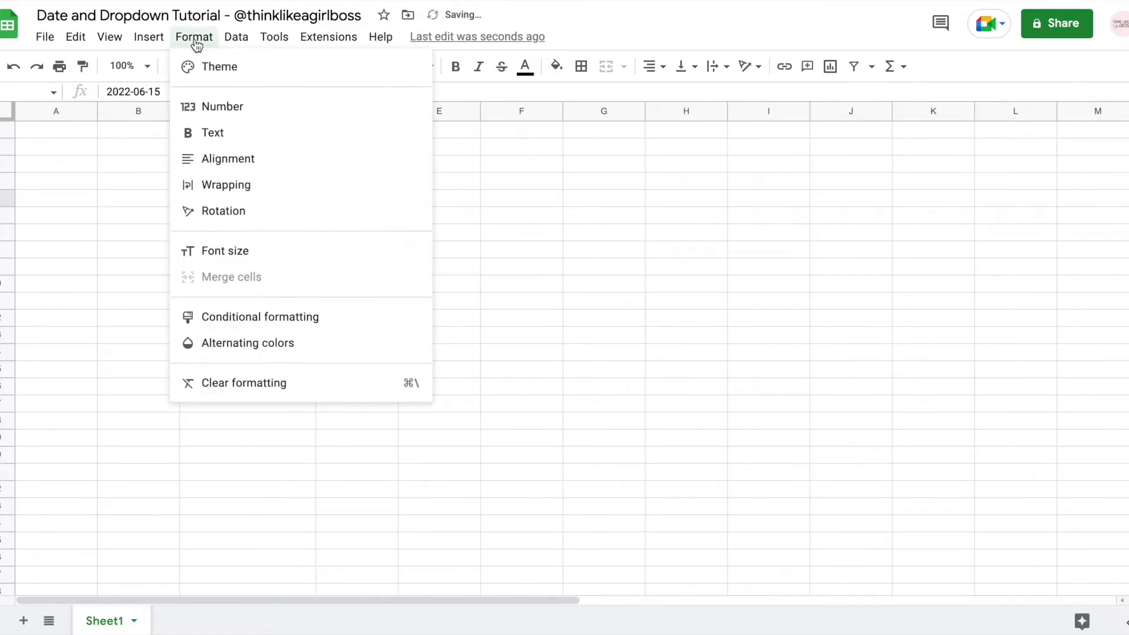
Step: Choose the 'Tuesday, August 5, 1930' custom date style for the C5 date
{"action": "mouse_move", "coordinate": [227, 108]}
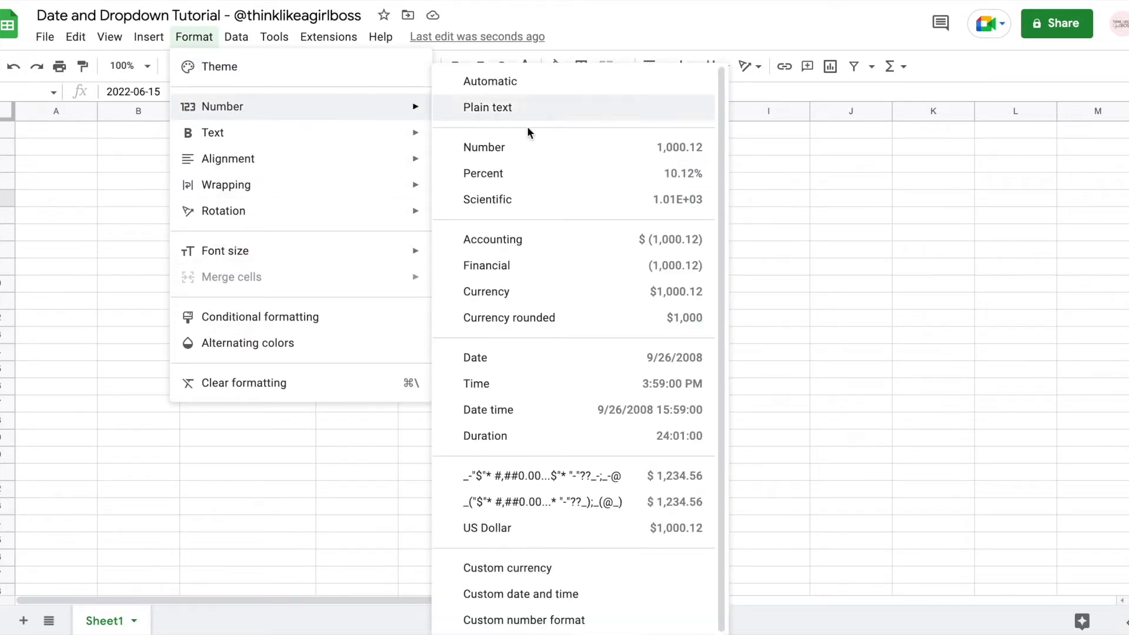
{"action": "left_click", "coordinate": [532, 596]}
{"action": "scroll", "coordinate": [573, 304], "scroll_direction": "down", "scroll_amount": 3}
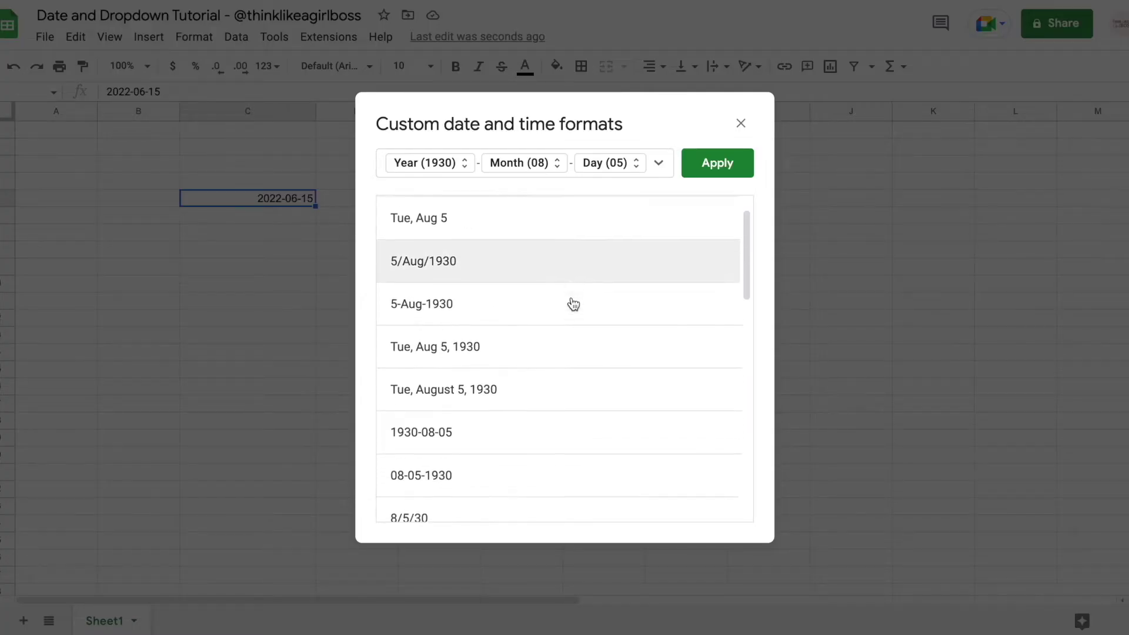
{"action": "scroll", "coordinate": [573, 304], "scroll_direction": "up", "scroll_amount": 1}
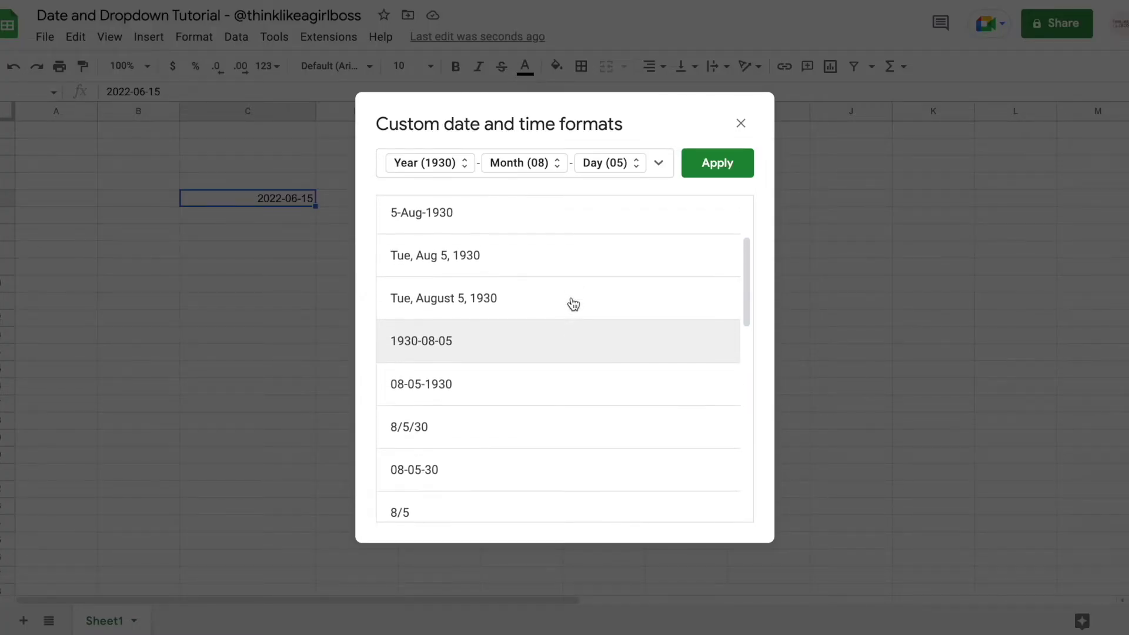
{"action": "scroll", "coordinate": [573, 304], "scroll_direction": "down", "scroll_amount": 8}
{"action": "scroll", "coordinate": [573, 304], "scroll_direction": "down", "scroll_amount": 3}
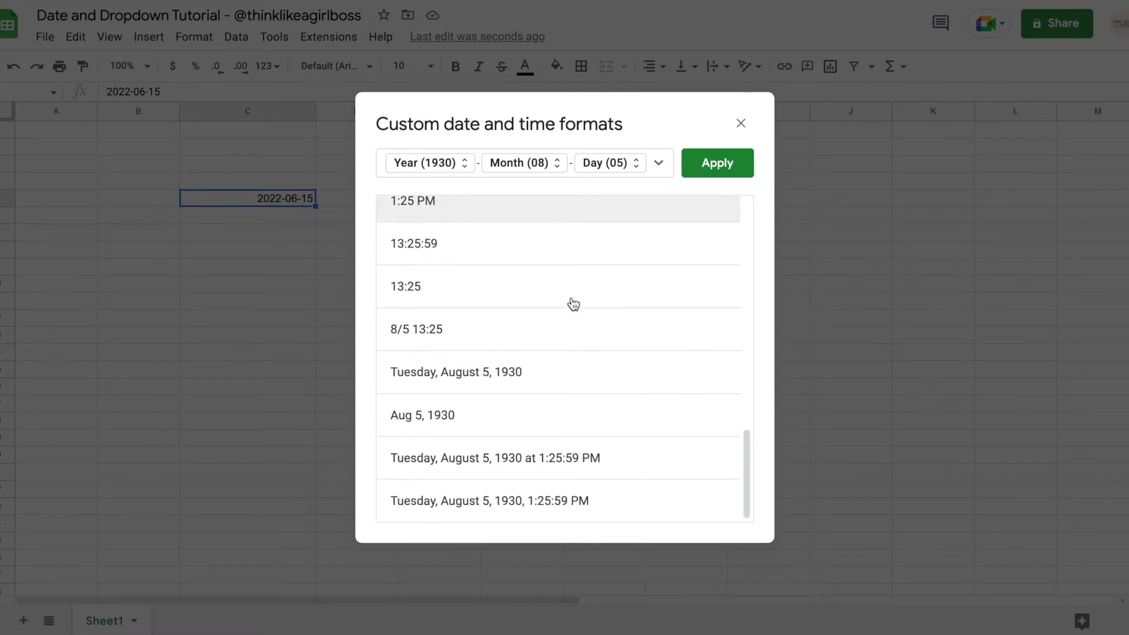
{"action": "left_click", "coordinate": [502, 374]}
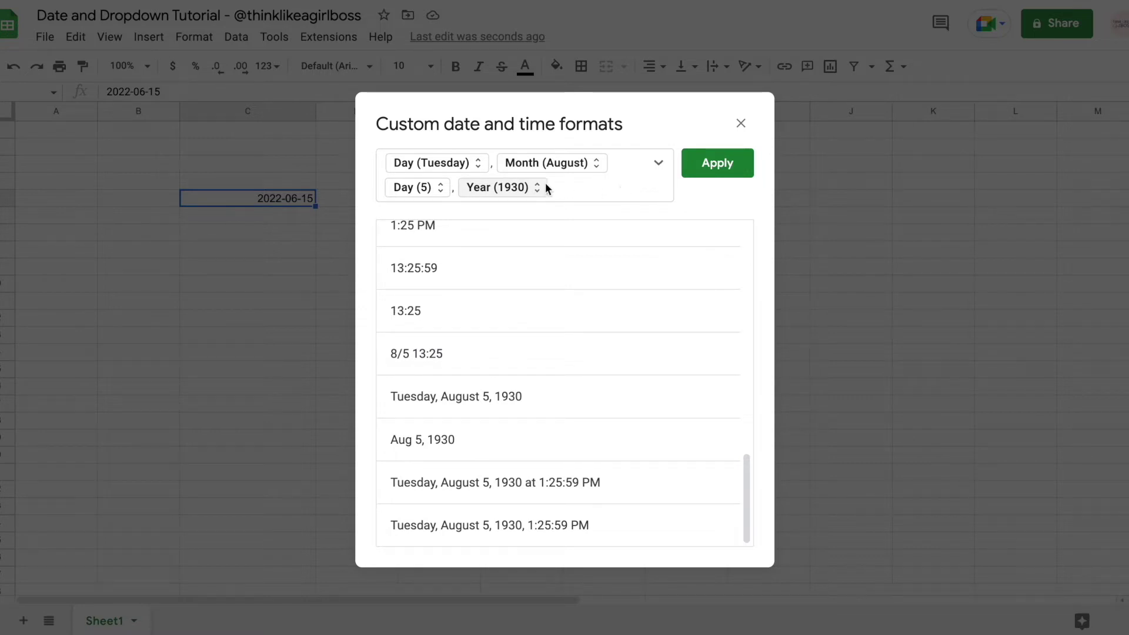
Step: Abbreviate the weekday and month to three letters, edit the separator, and apply the format
{"action": "left_click", "coordinate": [479, 164]}
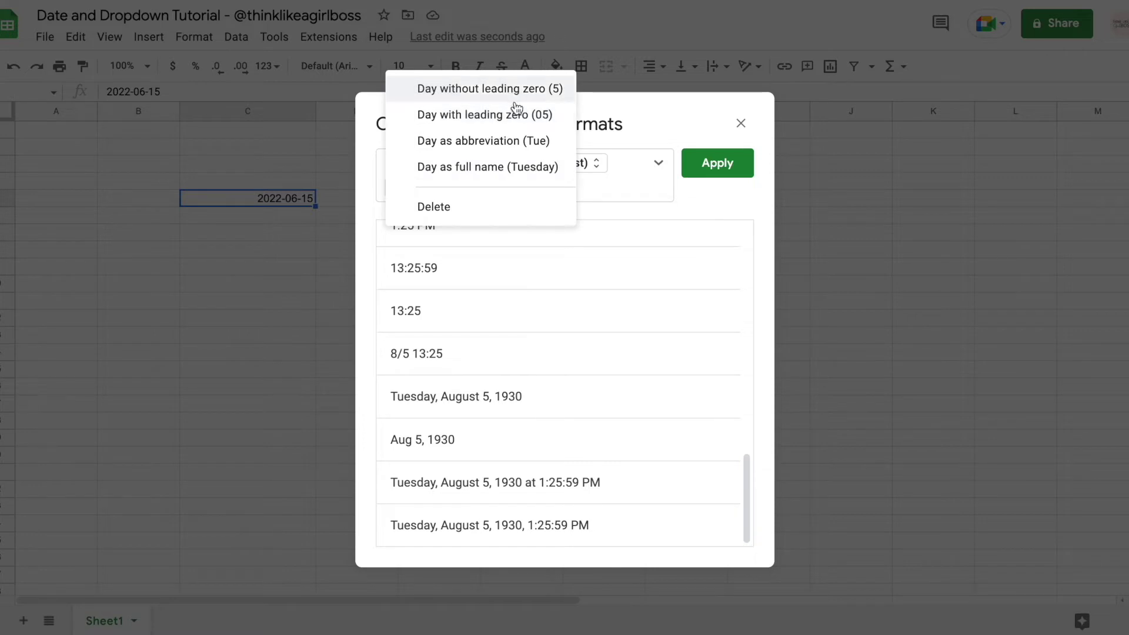
{"action": "left_click", "coordinate": [595, 184]}
{"action": "left_click", "coordinate": [579, 171]}
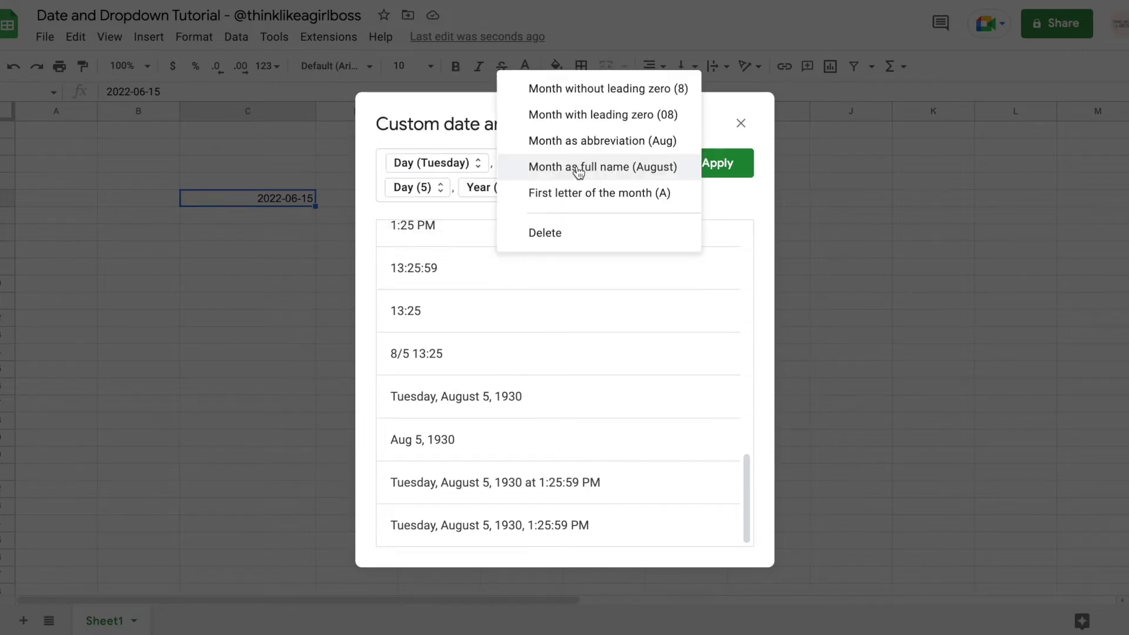
{"action": "key", "text": "Escape"}
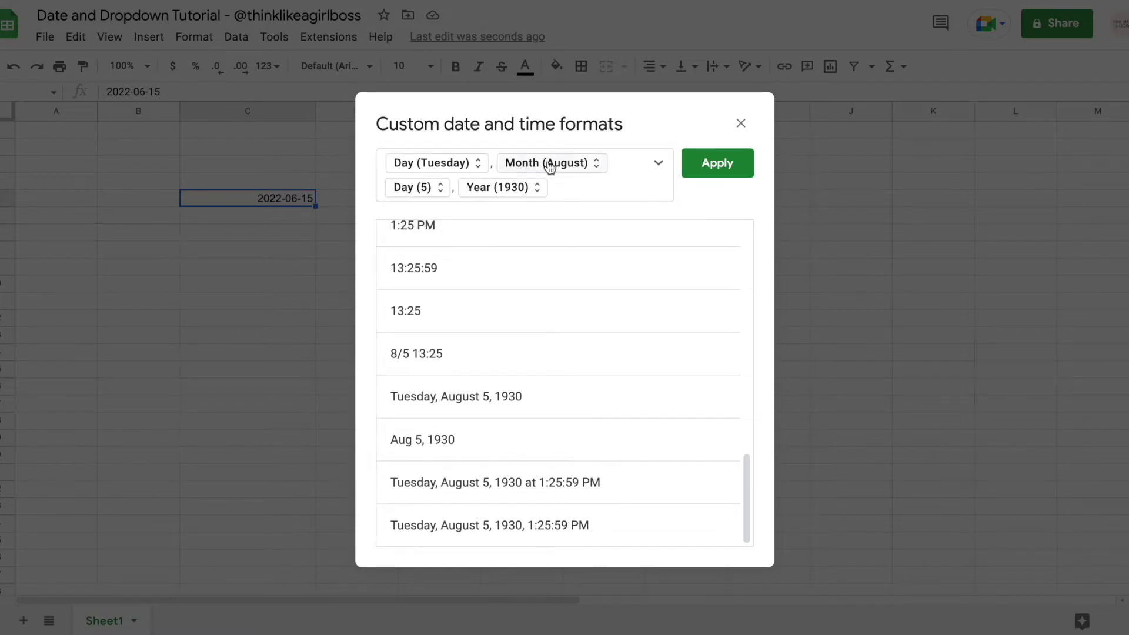
{"action": "left_click", "coordinate": [597, 170]}
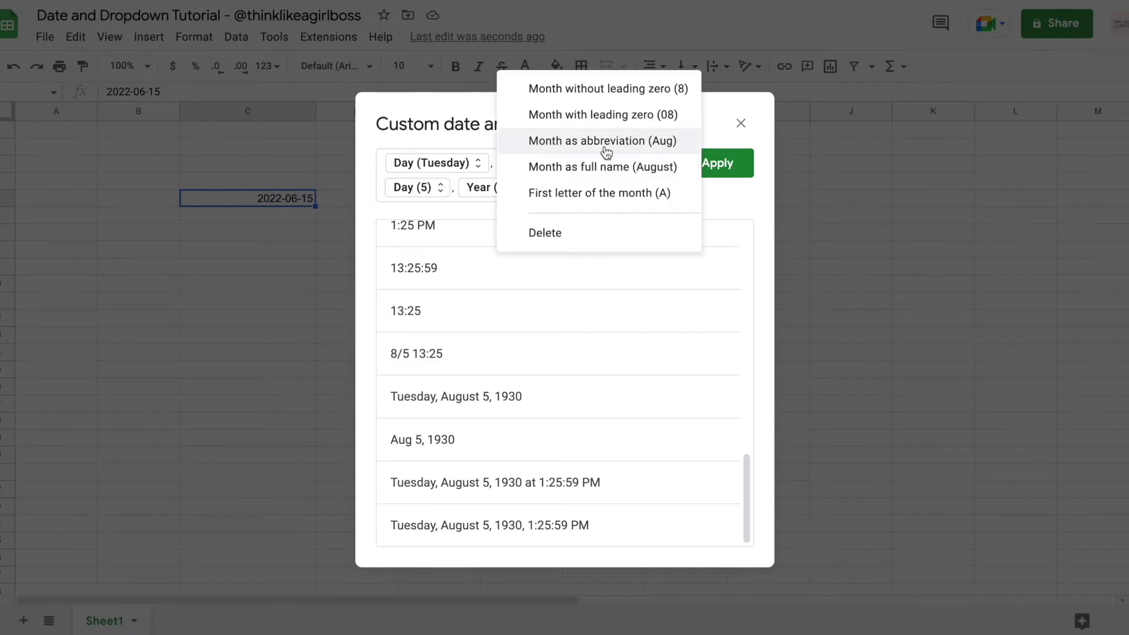
{"action": "left_click", "coordinate": [586, 145]}
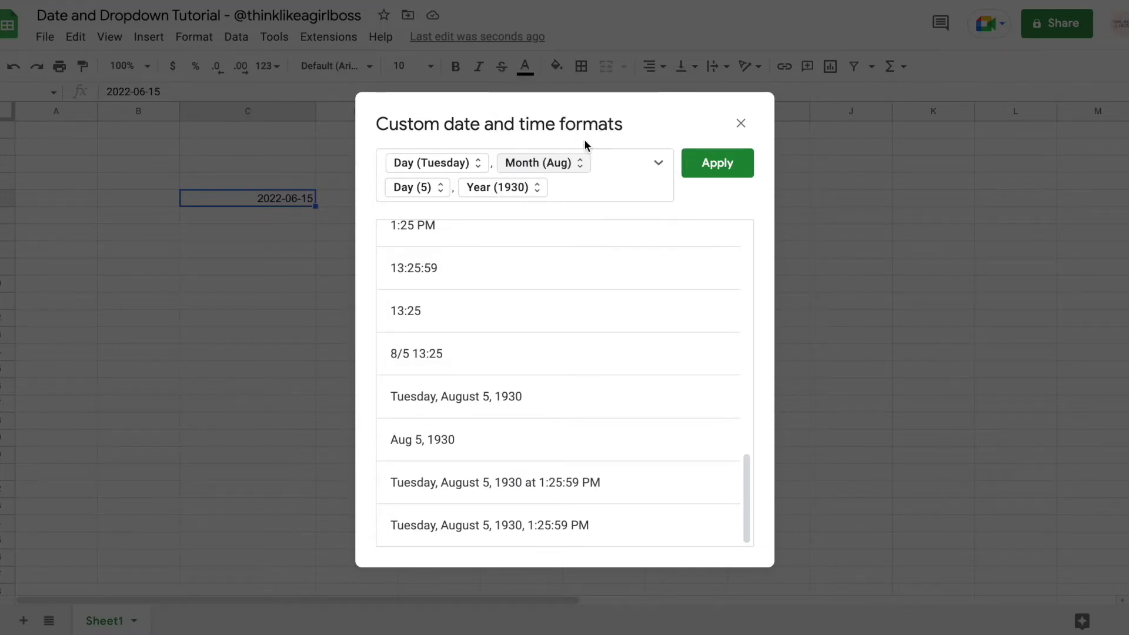
{"action": "left_click", "coordinate": [477, 168]}
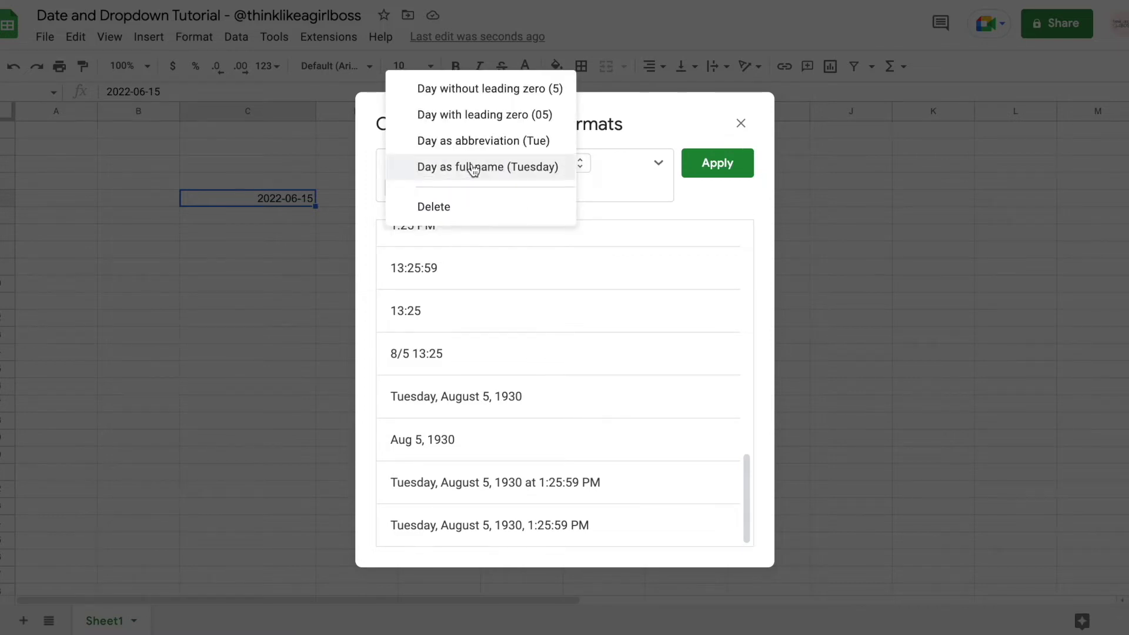
{"action": "left_click", "coordinate": [500, 144]}
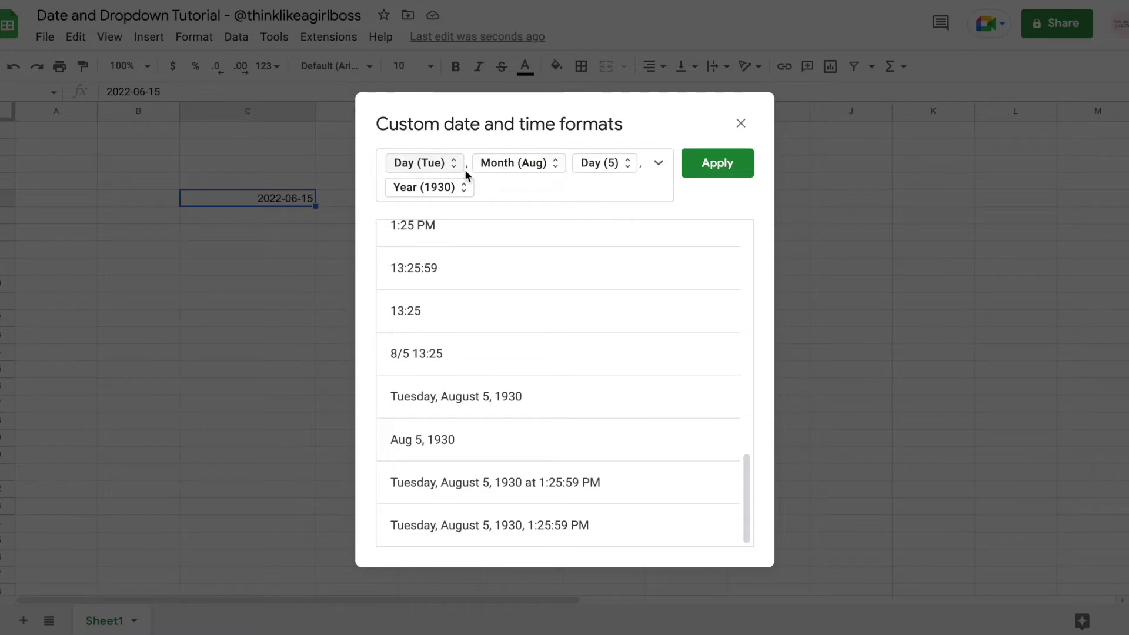
{"action": "left_click", "coordinate": [509, 182]}
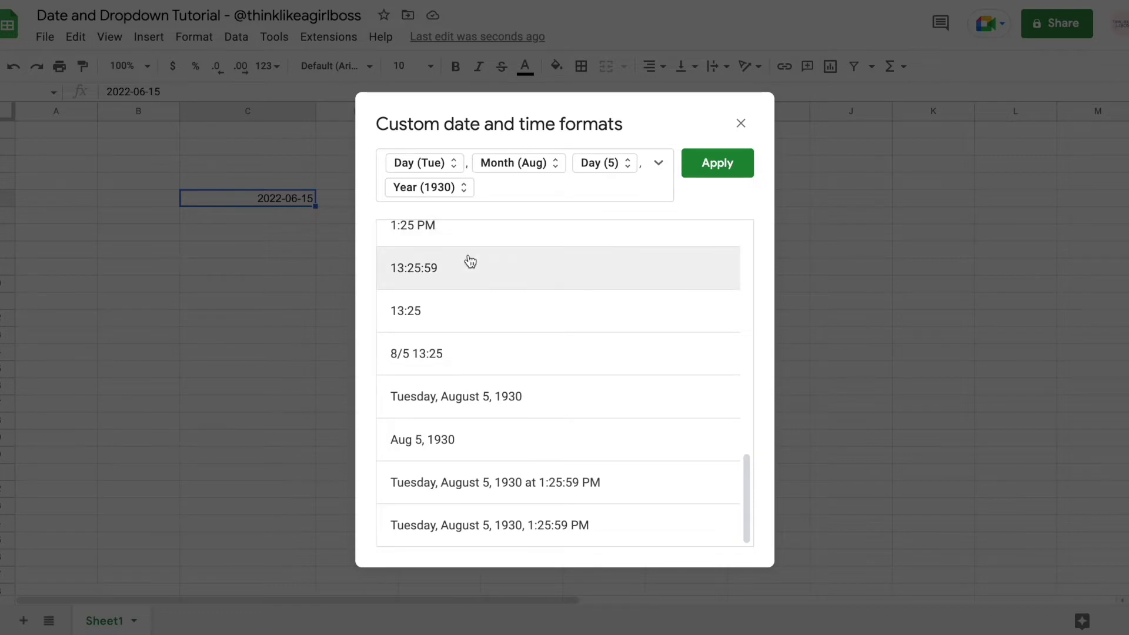
{"action": "key", "text": "BackSpace"}
{"action": "type", "text": "-"}
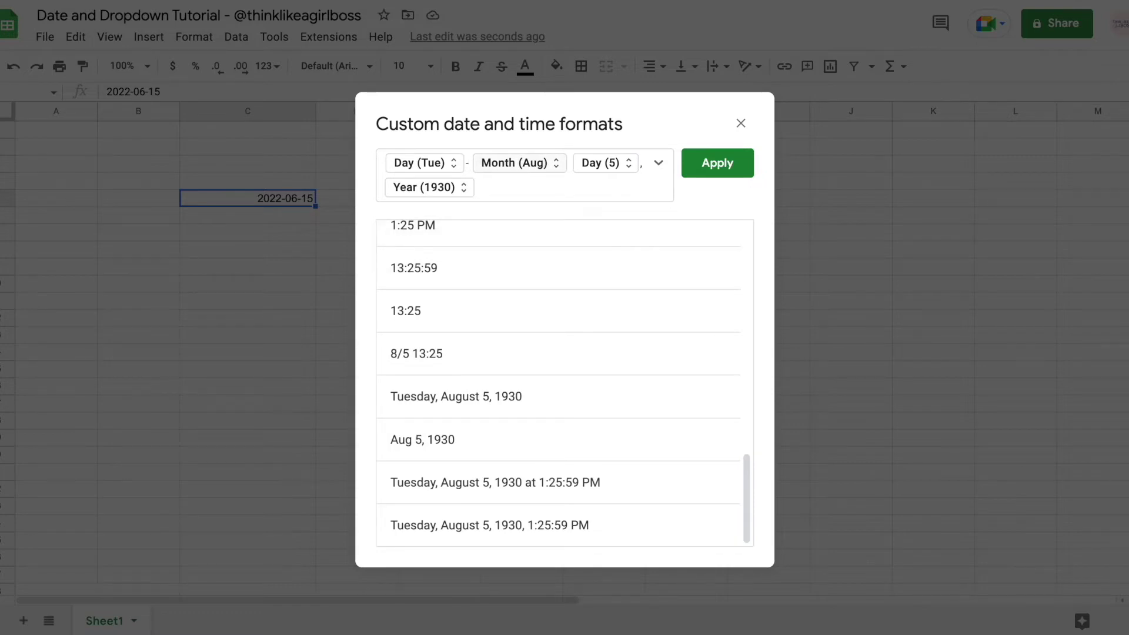
{"action": "left_click", "coordinate": [719, 167]}
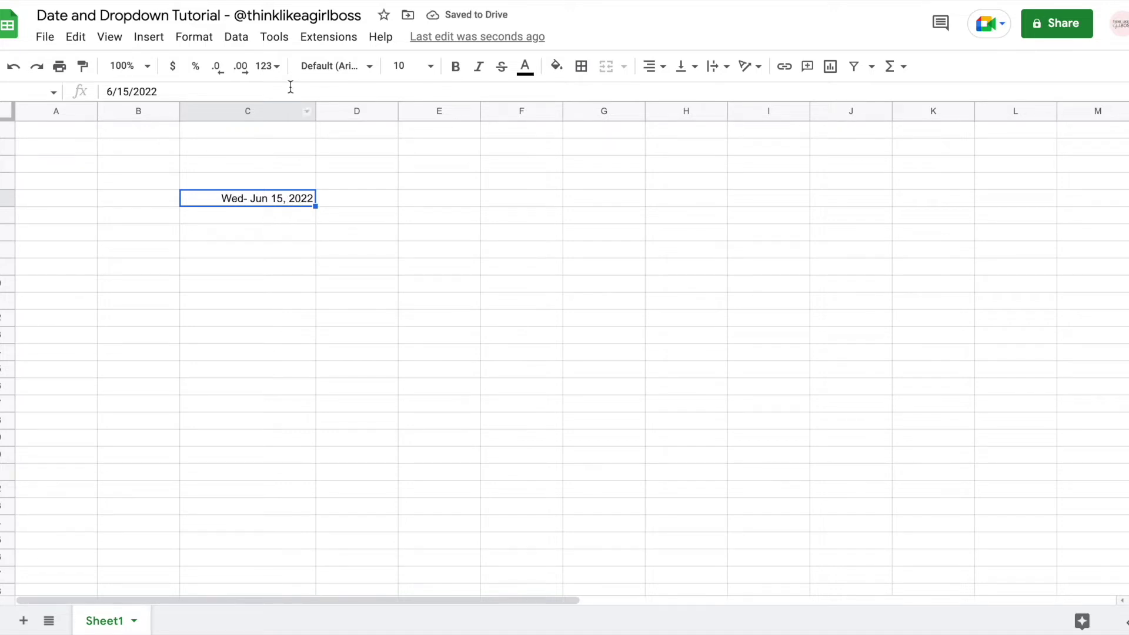
Step: Restore the comma after the weekday so C5 reads 'Wed, Jun 15, 2022'
{"action": "left_click", "coordinate": [199, 39]}
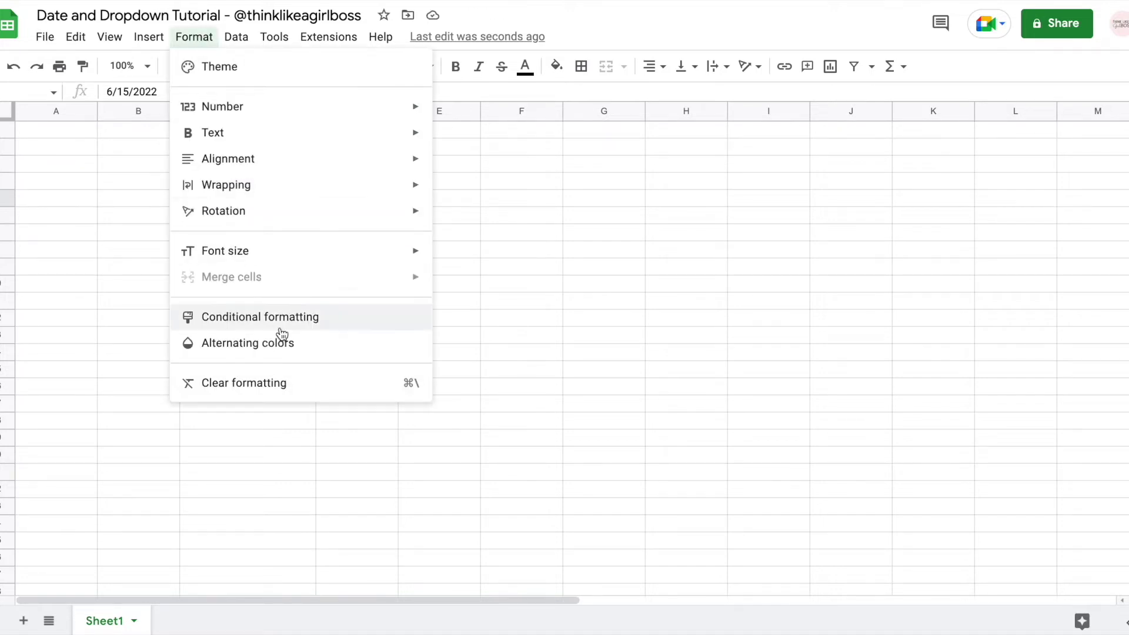
{"action": "mouse_move", "coordinate": [323, 250]}
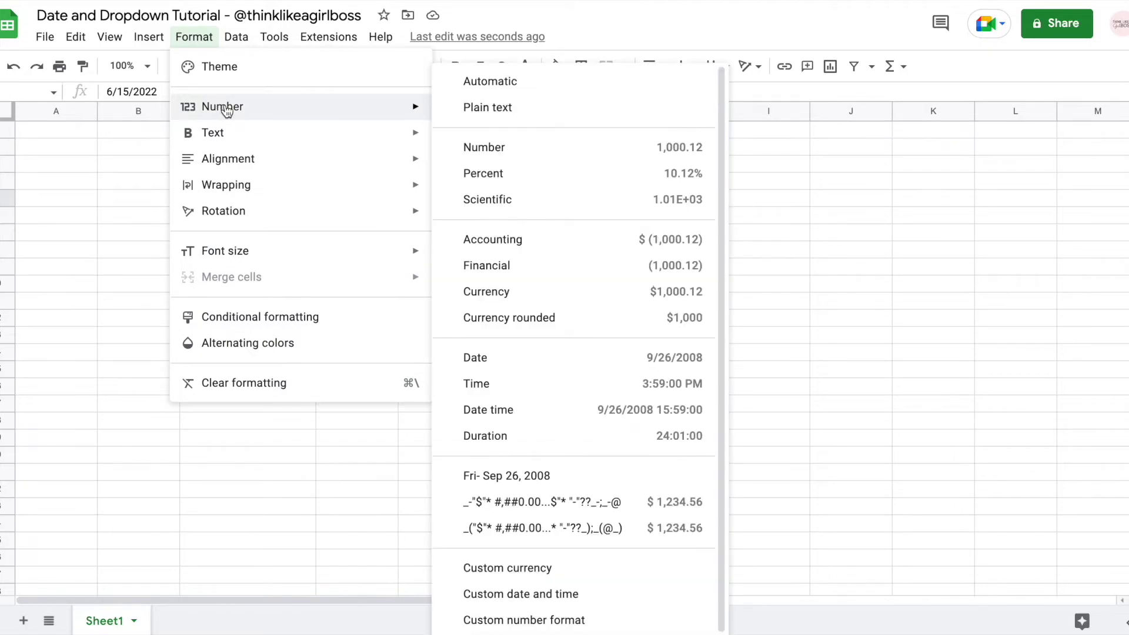
{"action": "left_click", "coordinate": [558, 594]}
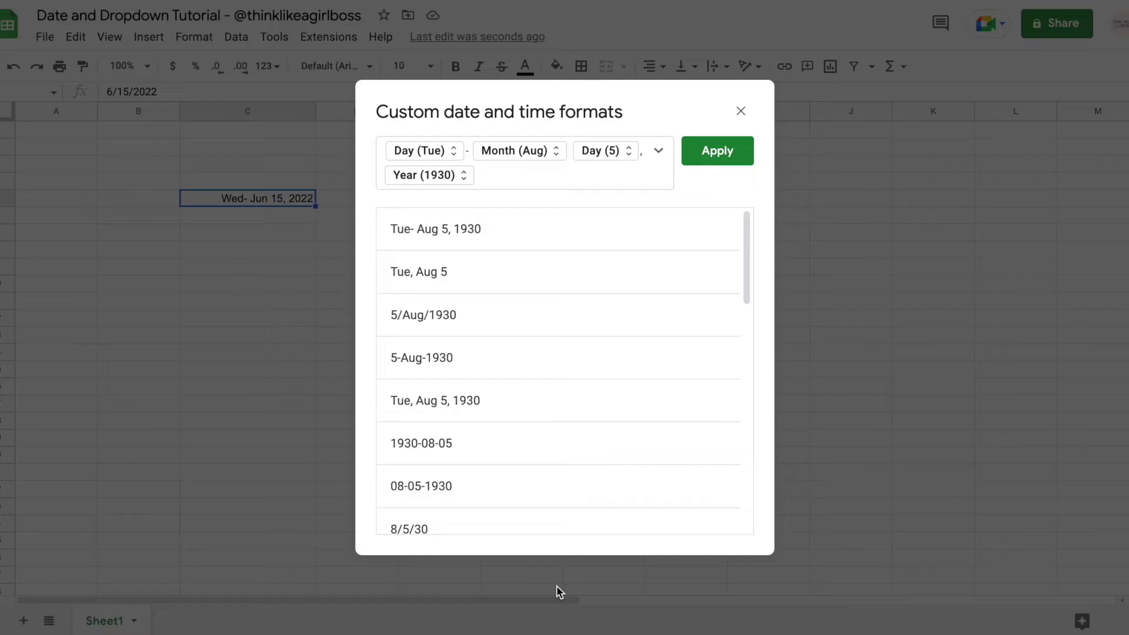
{"action": "left_click", "coordinate": [468, 149]}
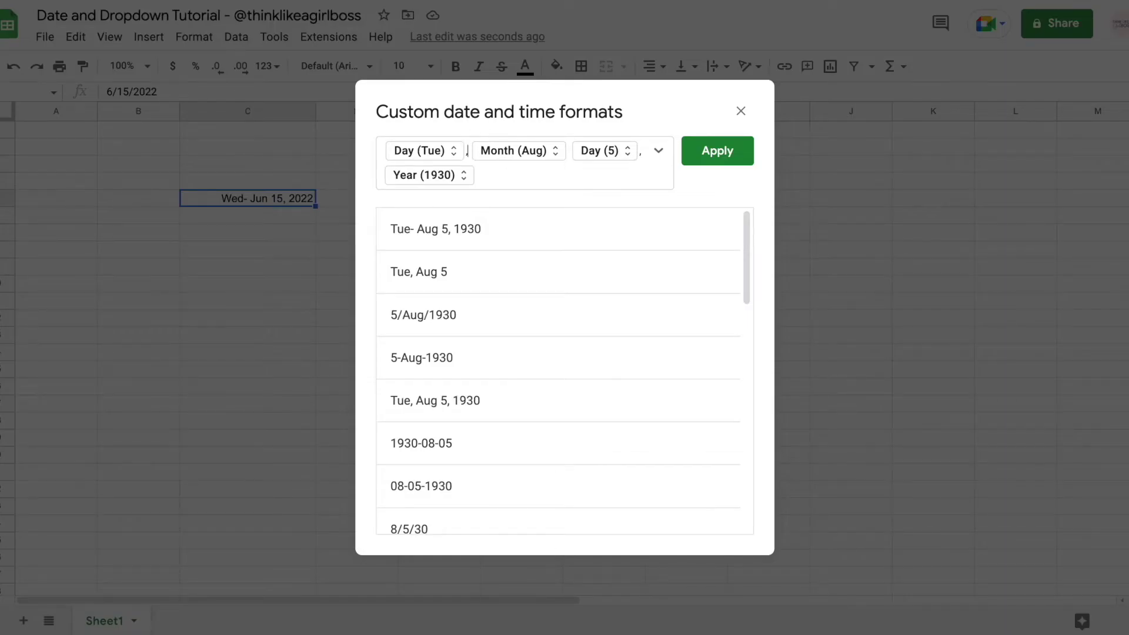
{"action": "left_click", "coordinate": [697, 166]}
{"action": "left_click", "coordinate": [430, 287]}
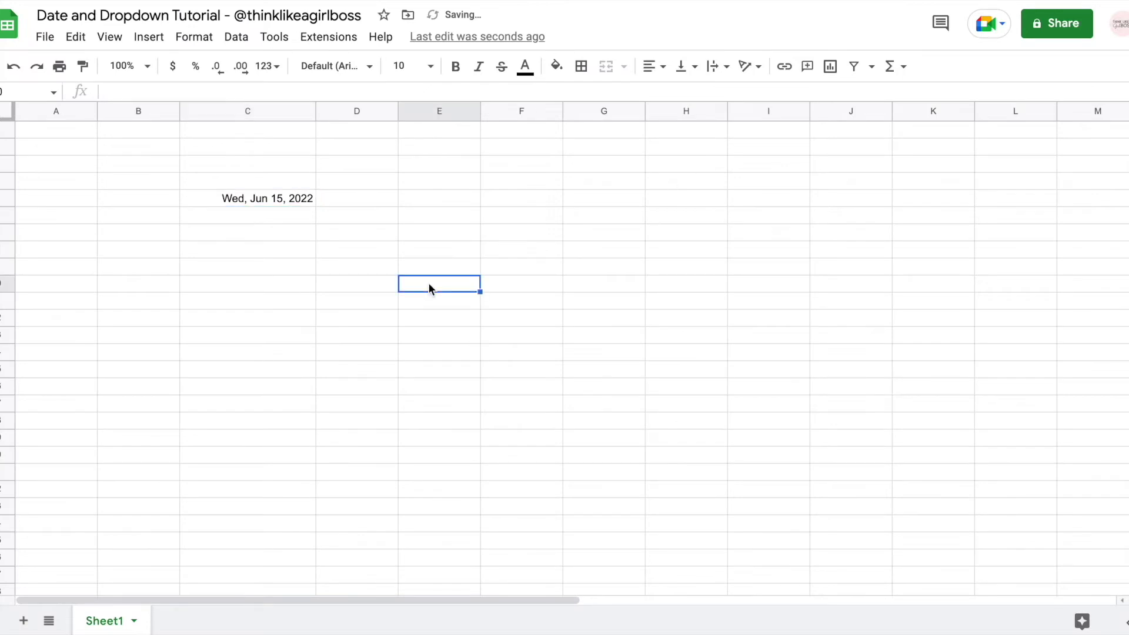
{"action": "double_click", "coordinate": [270, 199]}
{"action": "left_click", "coordinate": [438, 300]}
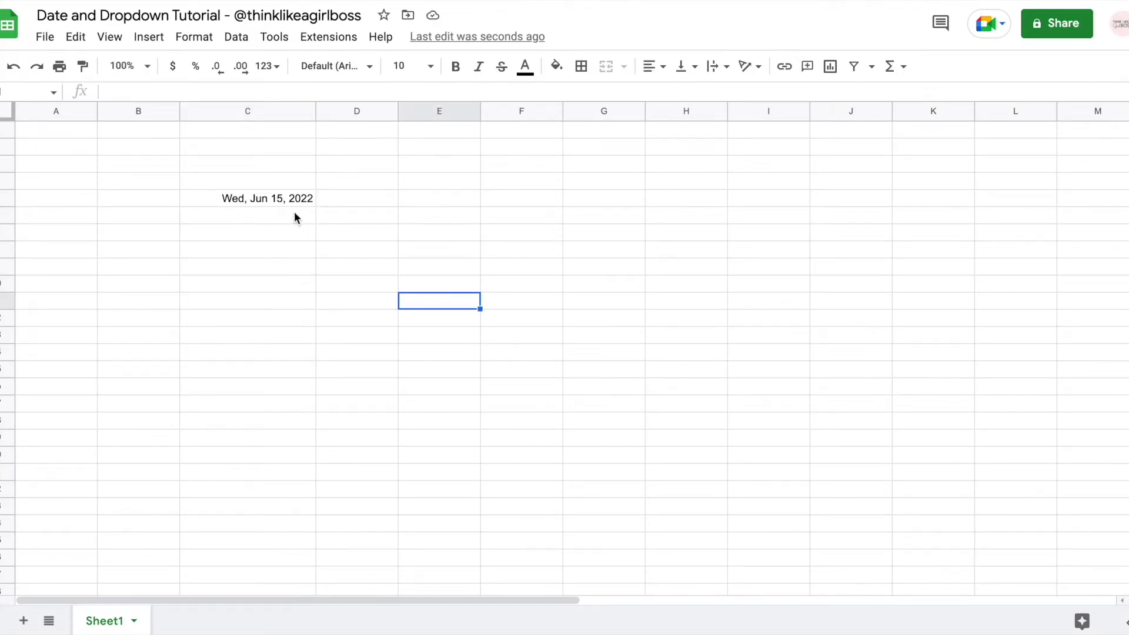
{"action": "left_click_drag", "start_coordinate": [285, 216], "coordinate": [259, 522]}
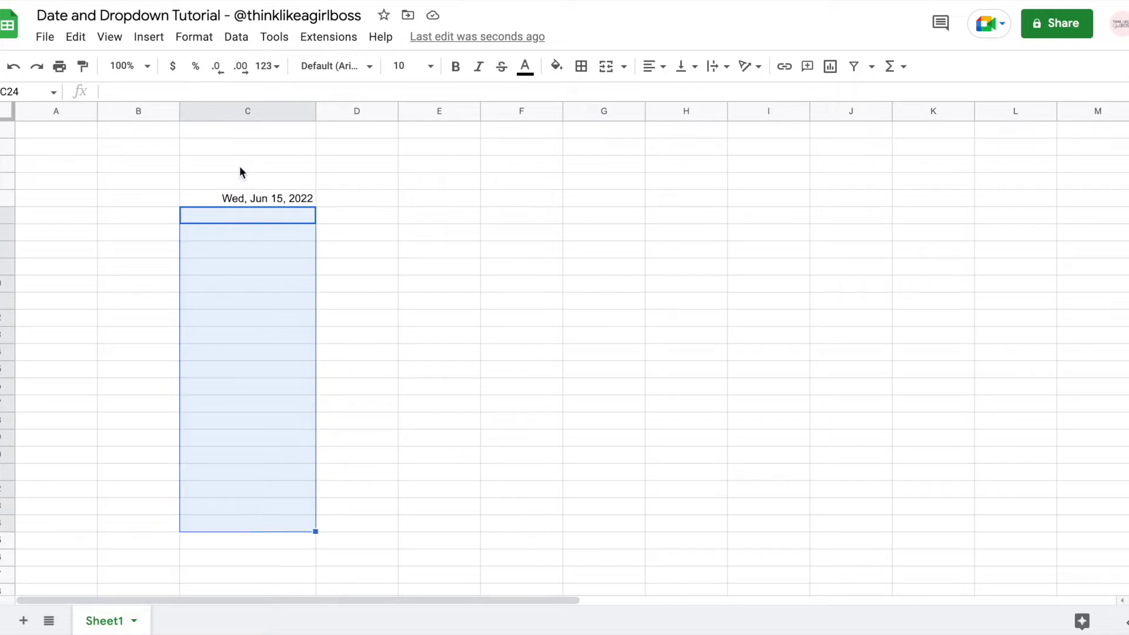
Step: Restrict the cells below C5 to valid dates with the 'Enter a valid date please.' help text
{"action": "left_click", "coordinate": [235, 37]}
{"action": "left_click", "coordinate": [327, 343]}
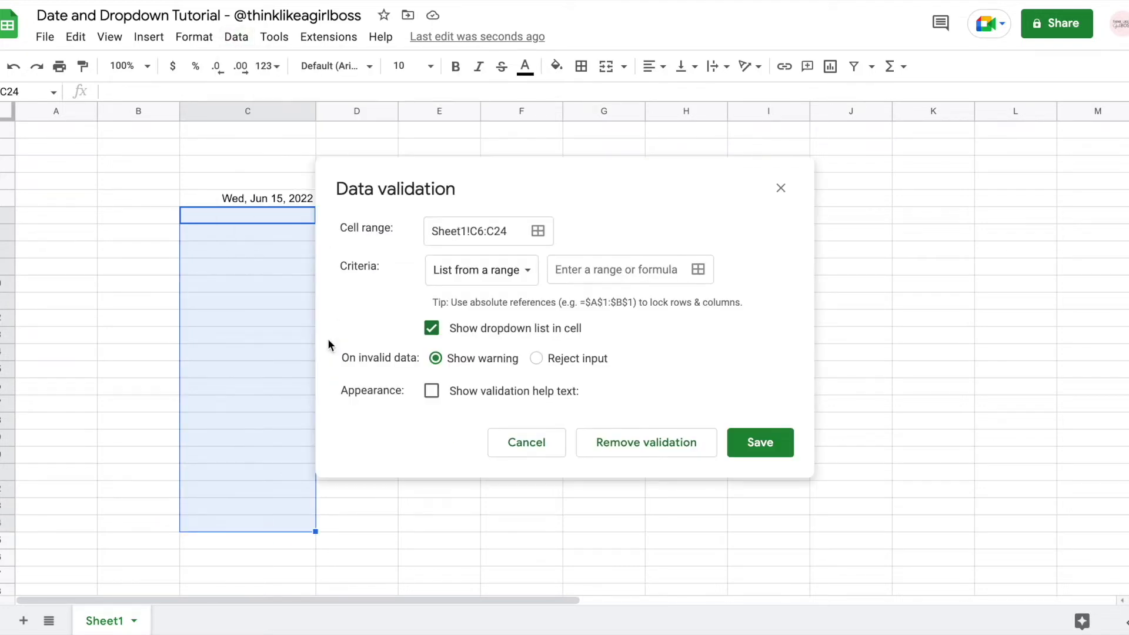
{"action": "left_click", "coordinate": [515, 271]}
{"action": "left_click", "coordinate": [467, 371]}
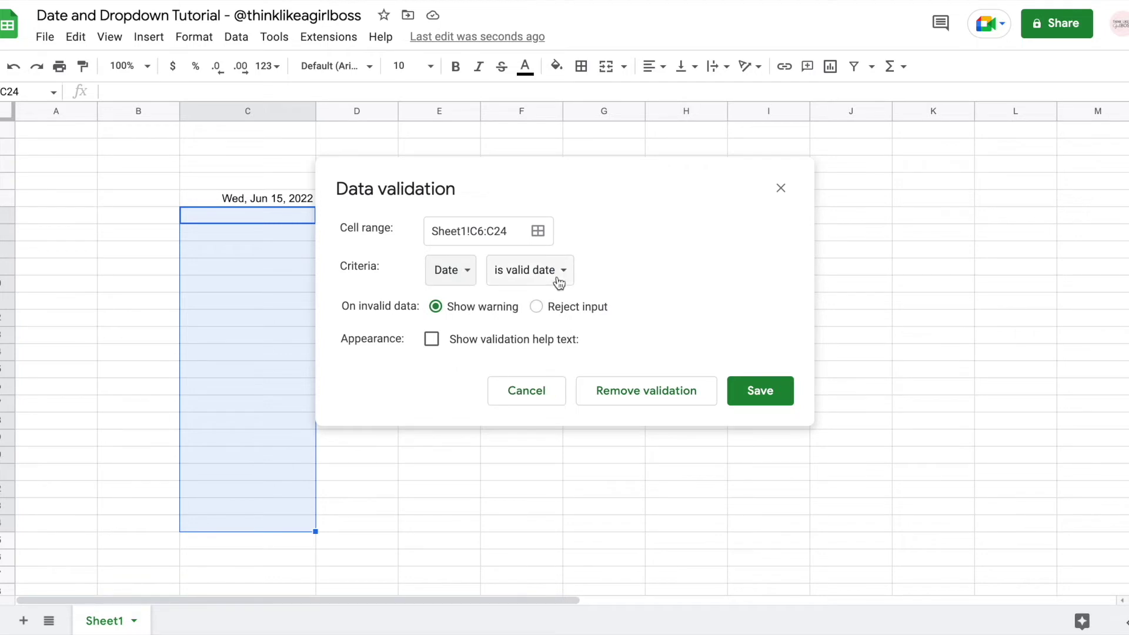
{"action": "left_click", "coordinate": [513, 341]}
{"action": "left_click", "coordinate": [554, 387]}
{"action": "type", "text": "please."}
{"action": "left_click", "coordinate": [782, 446]}
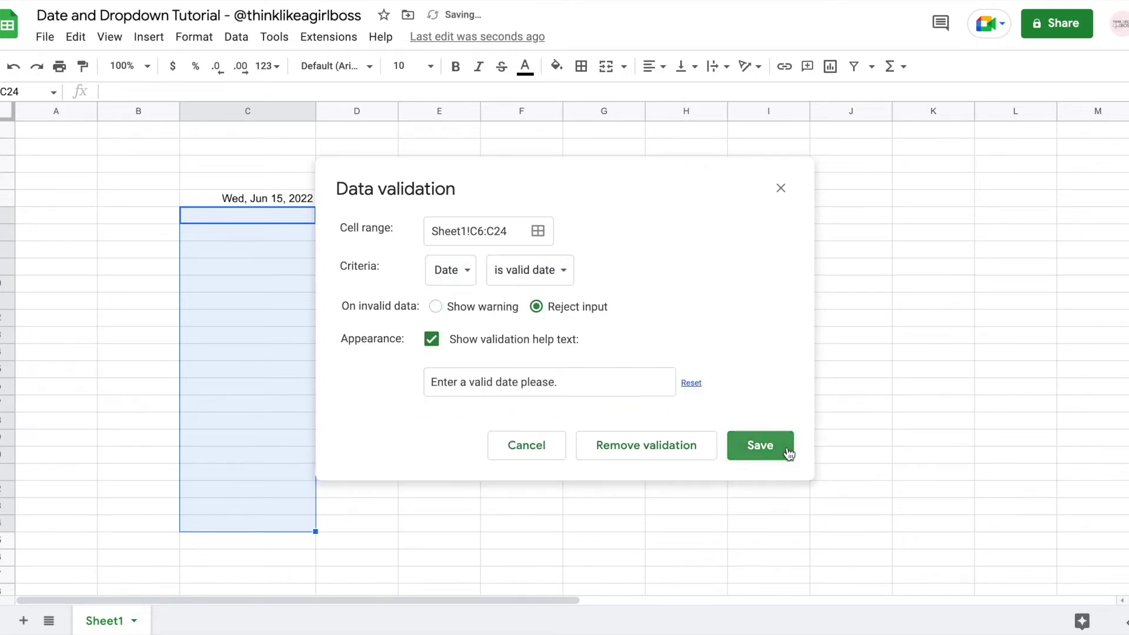
Step: Pick June 10, June 8 and May 31, 2022 into C6, C7 and C8
{"action": "double_click", "coordinate": [288, 215]}
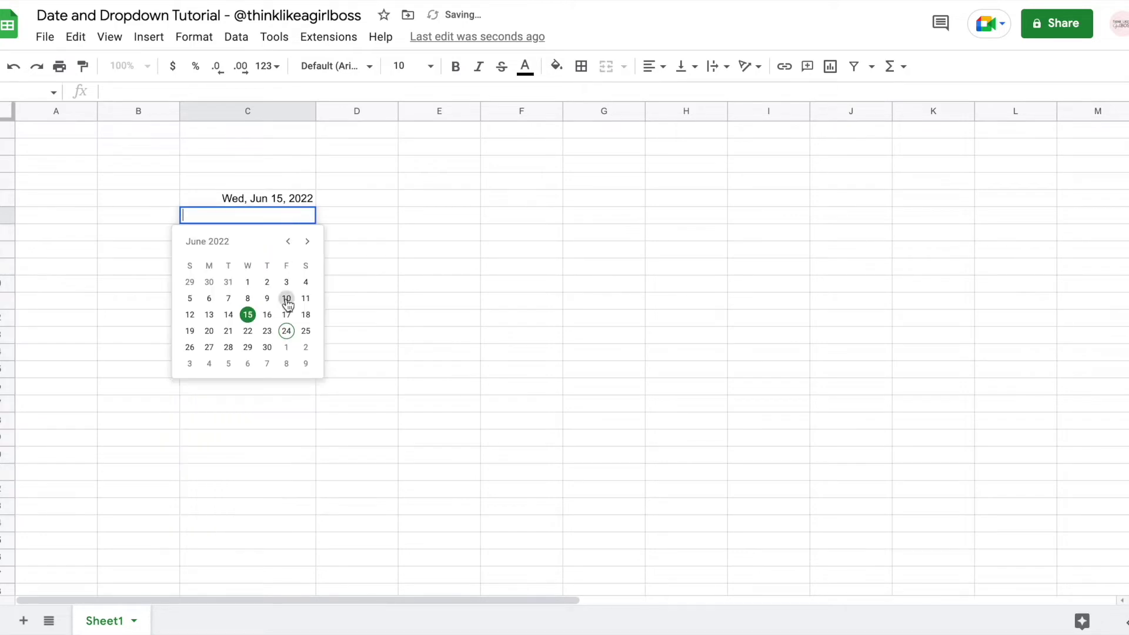
{"action": "left_click", "coordinate": [286, 298]}
{"action": "double_click", "coordinate": [253, 233]}
{"action": "left_click", "coordinate": [248, 315]}
{"action": "double_click", "coordinate": [253, 247]}
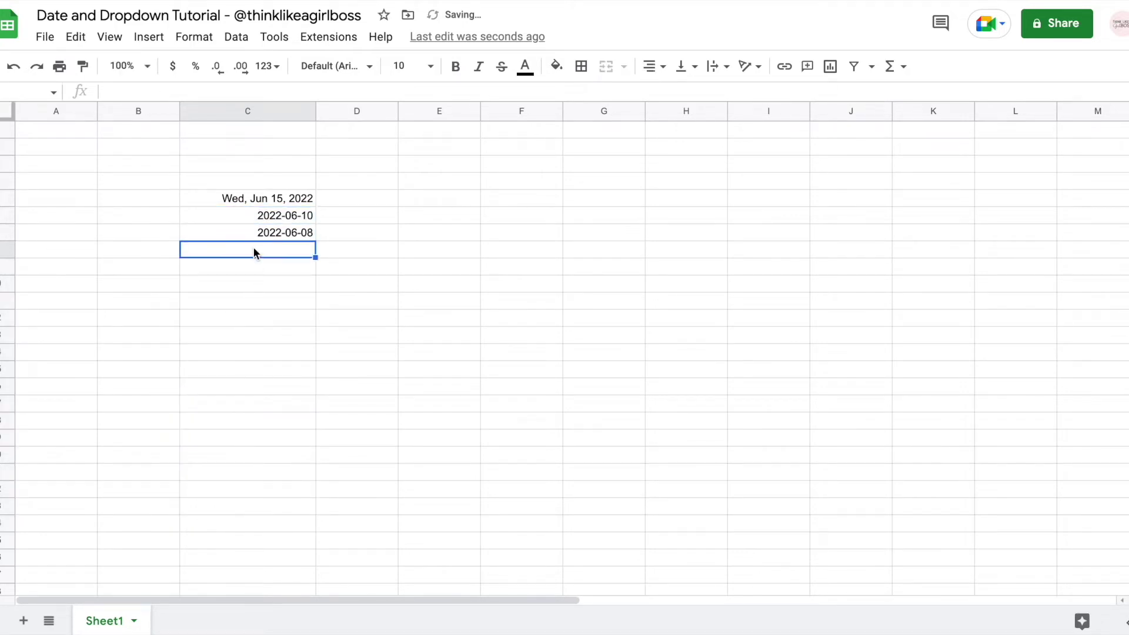
{"action": "left_click", "coordinate": [228, 299]}
Step: Format the new dates in the 'Fri, Sep 26, 2008' style
{"action": "left_click_drag", "start_coordinate": [281, 216], "coordinate": [266, 542]}
{"action": "left_click", "coordinate": [194, 36]}
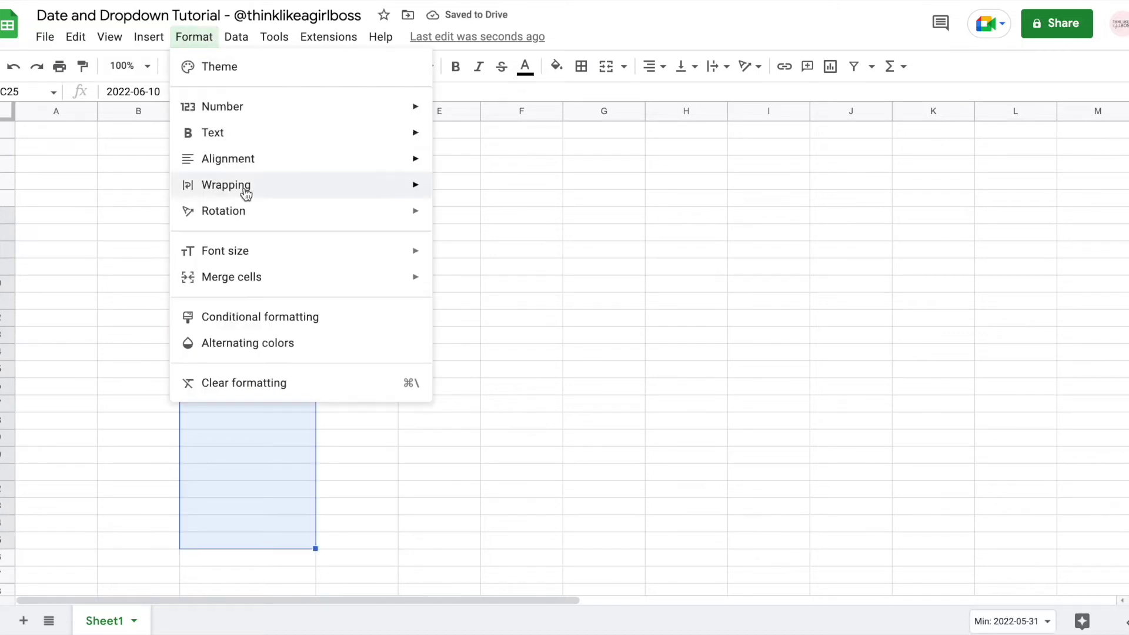
{"action": "mouse_move", "coordinate": [355, 112]}
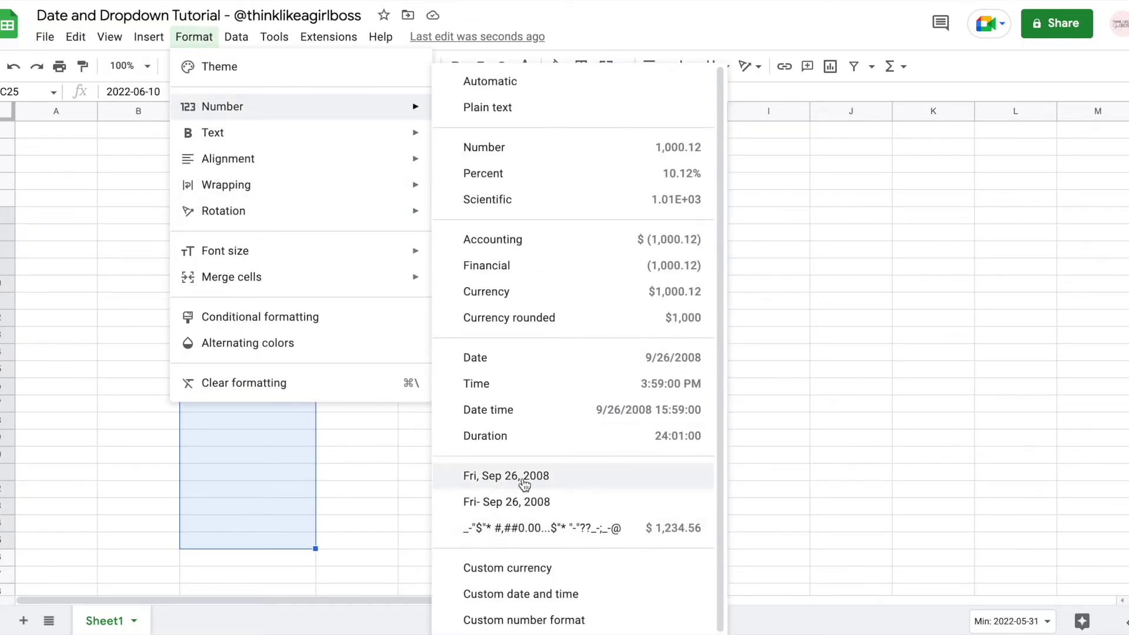
{"action": "left_click", "coordinate": [564, 480]}
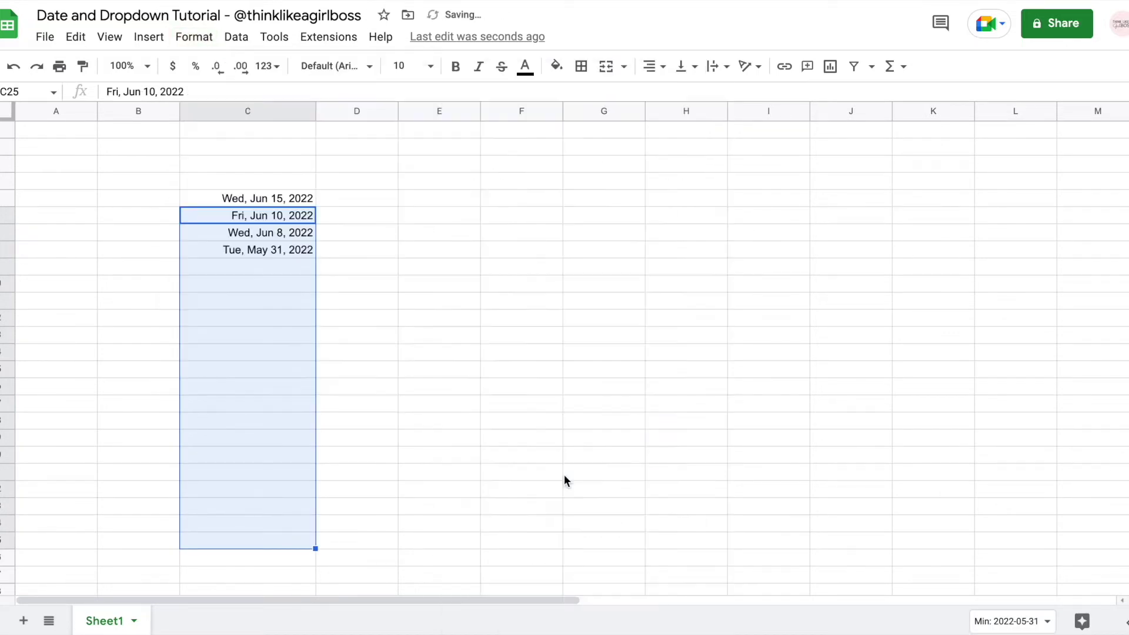
{"action": "left_click", "coordinate": [382, 254]}
{"action": "double_click", "coordinate": [270, 197]}
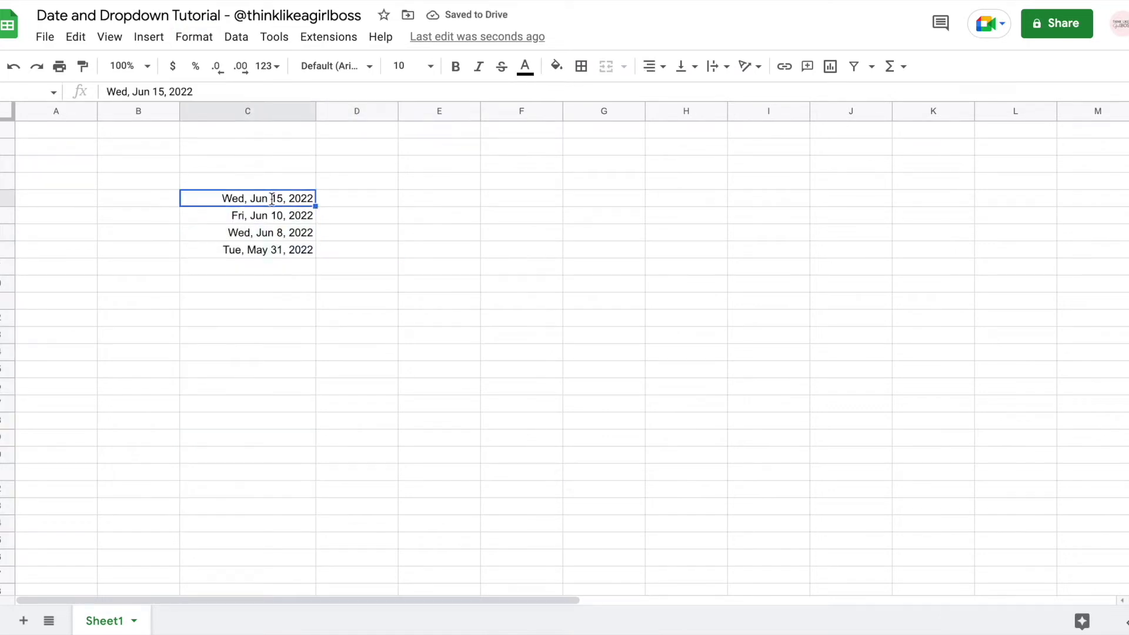
{"action": "left_click", "coordinate": [589, 255]}
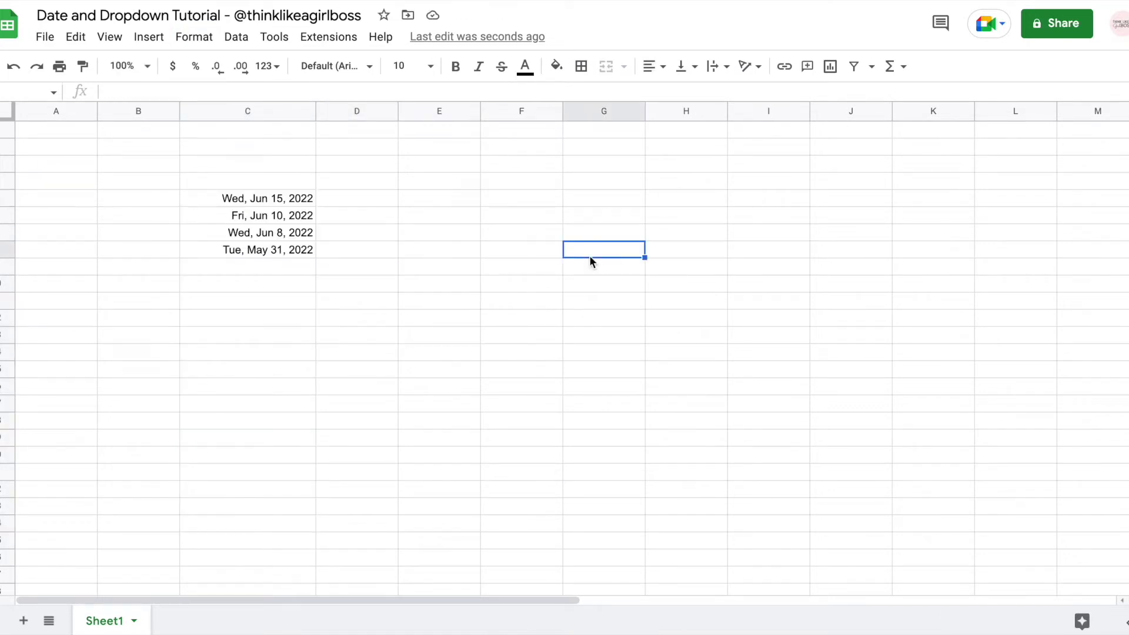
Step: Type 'element 1' through 'element 4' down column G
{"action": "left_click", "coordinate": [593, 199]}
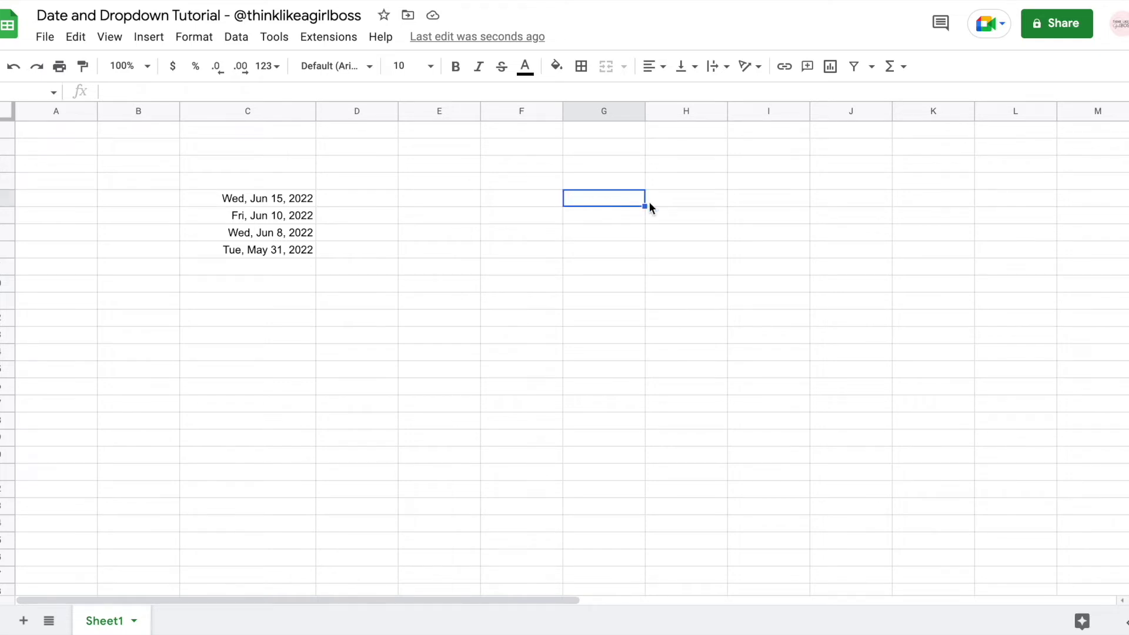
{"action": "type", "text": "element 1"}
{"action": "key", "text": "Return"}
{"action": "type", "text": "element 2"}
{"action": "key", "text": "Return"}
{"action": "type", "text": "element 3"}
{"action": "key", "text": "Return"}
{"action": "type", "text": "element 4"}
{"action": "left_click", "coordinate": [593, 198]}
Step: Put a black outer border around the element list and widen column I
{"action": "left_click", "coordinate": [611, 351], "text": "shift"}
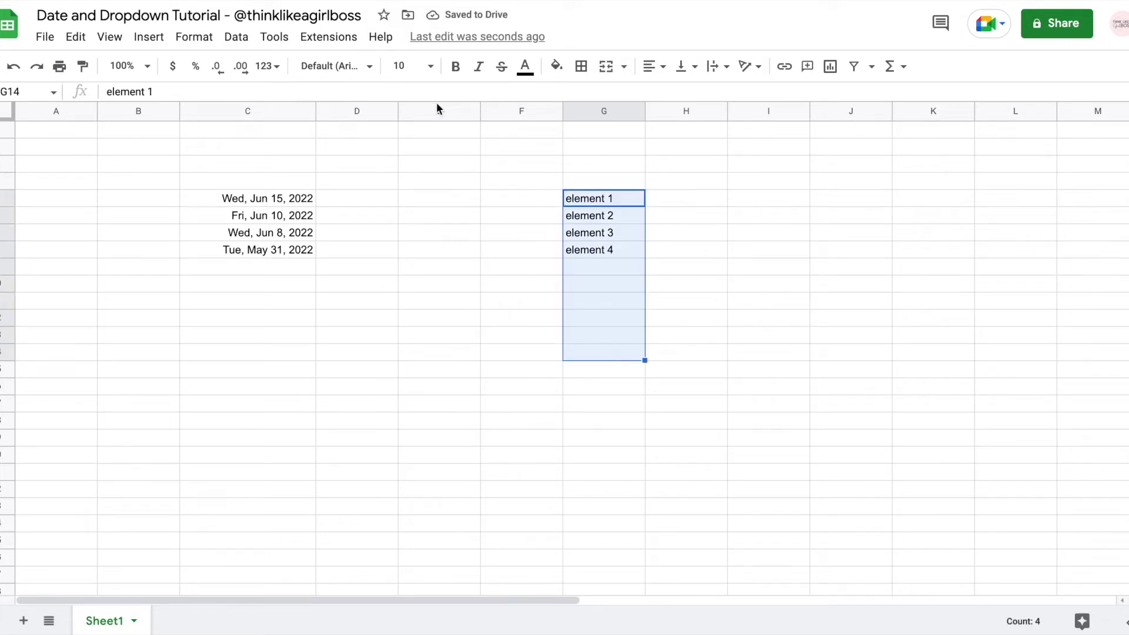
{"action": "left_click", "coordinate": [580, 68]}
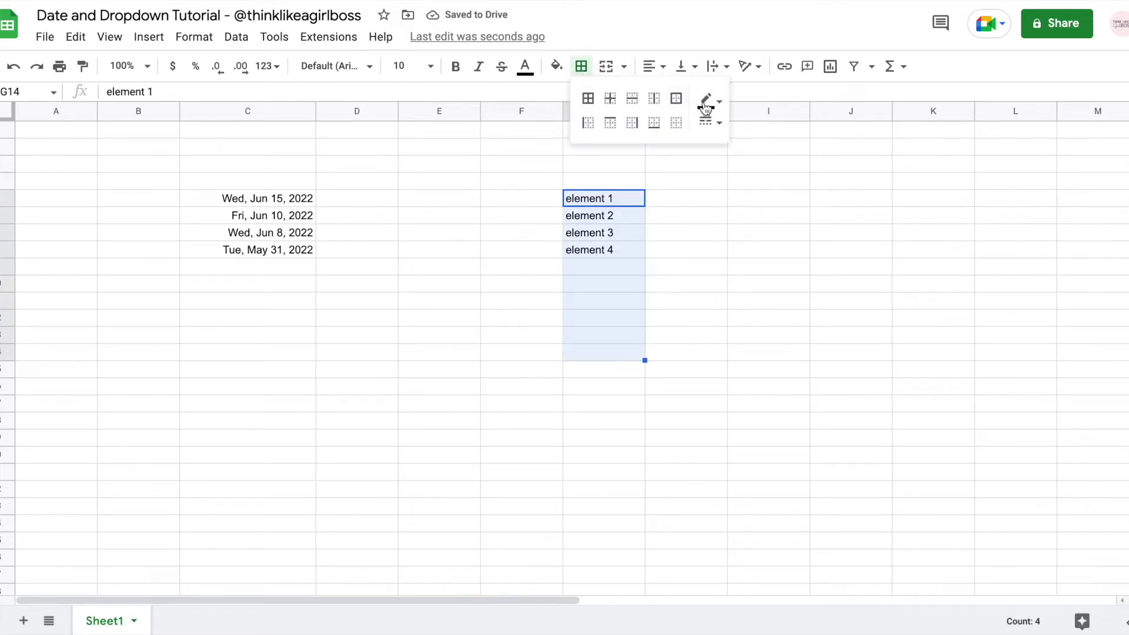
{"action": "left_click", "coordinate": [714, 107]}
{"action": "left_click", "coordinate": [713, 152]}
{"action": "left_click", "coordinate": [677, 98]}
{"action": "left_click", "coordinate": [722, 248]}
{"action": "left_click_drag", "start_coordinate": [633, 196], "coordinate": [626, 351]}
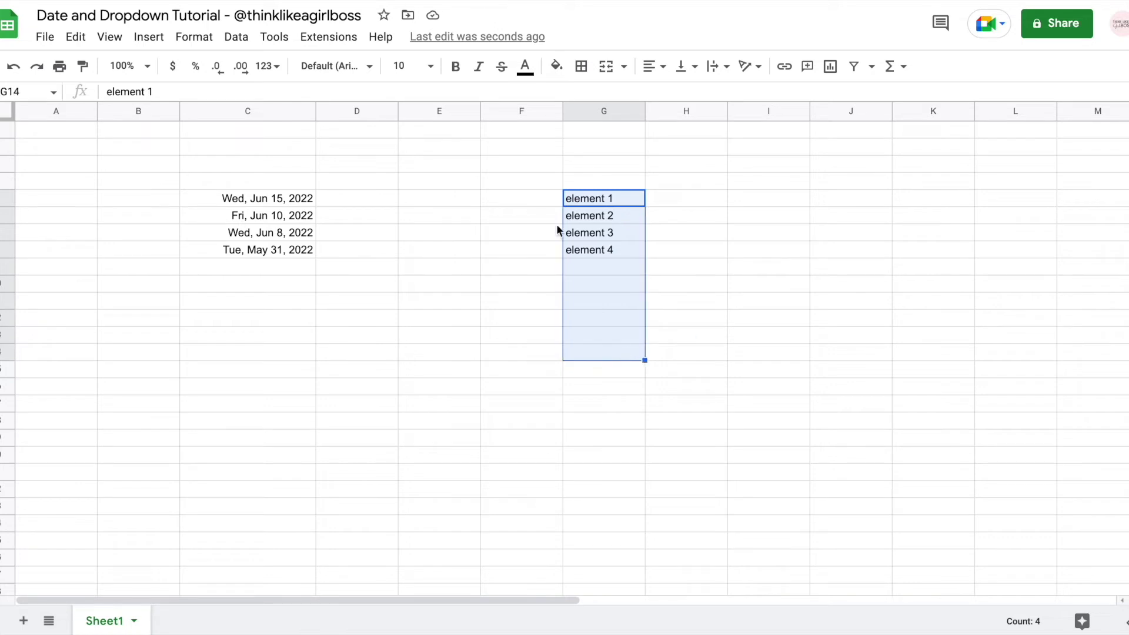
{"action": "left_click", "coordinate": [757, 201]}
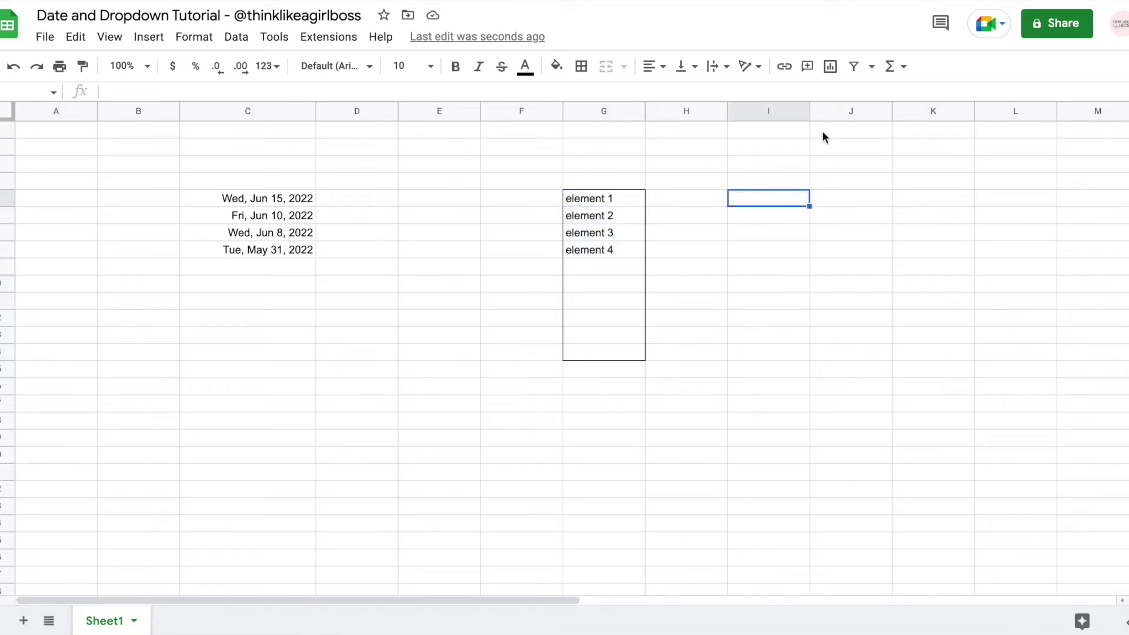
{"action": "left_click_drag", "start_coordinate": [810, 114], "coordinate": [925, 114]}
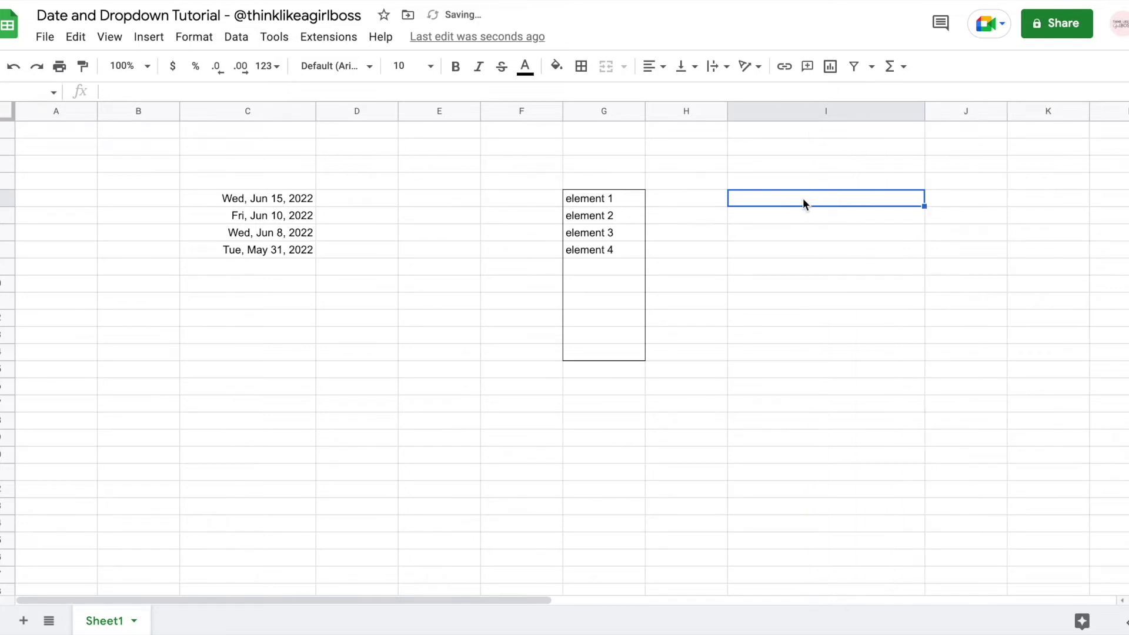
Step: Make I5 a dropdown using 'List from a range' with source G5:G14
{"action": "left_click", "coordinate": [241, 46]}
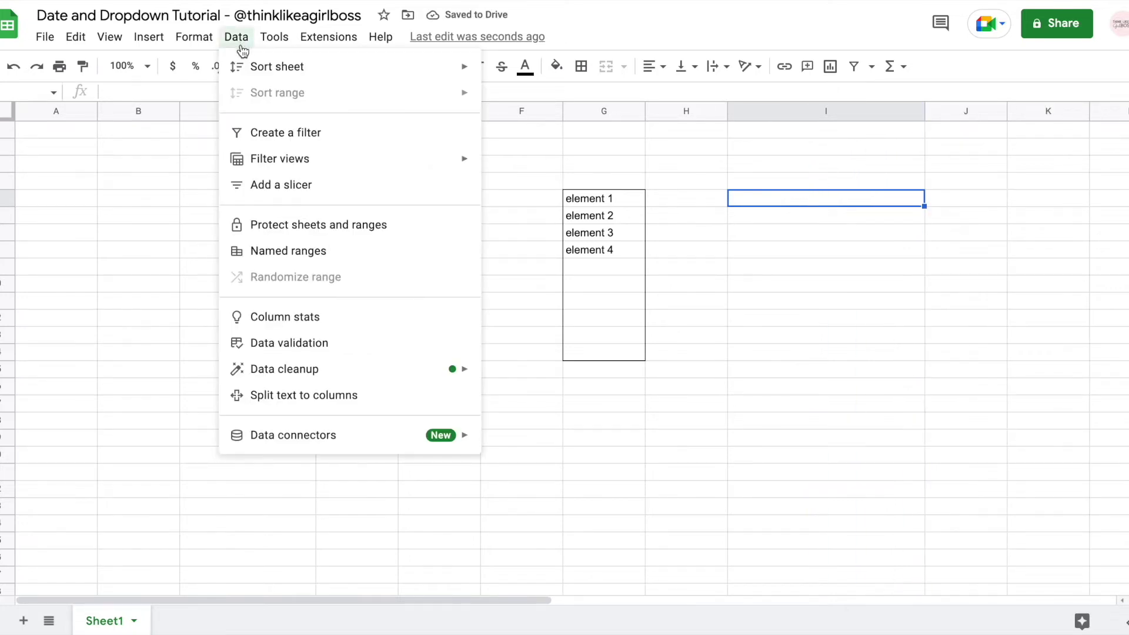
{"action": "left_click", "coordinate": [295, 345]}
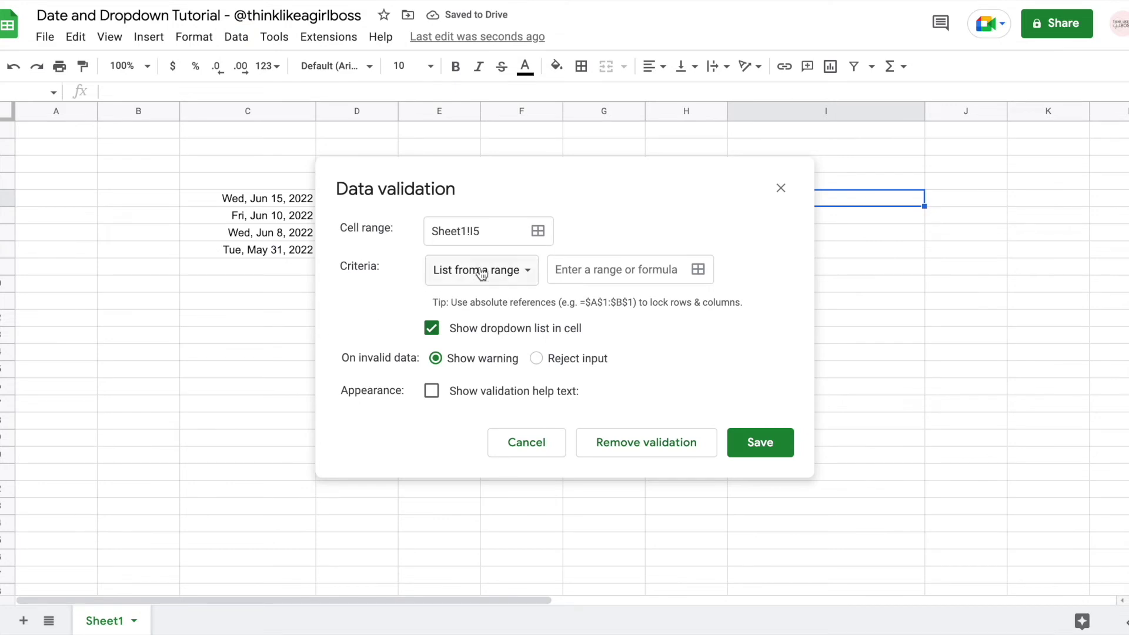
{"action": "left_click", "coordinate": [504, 277]}
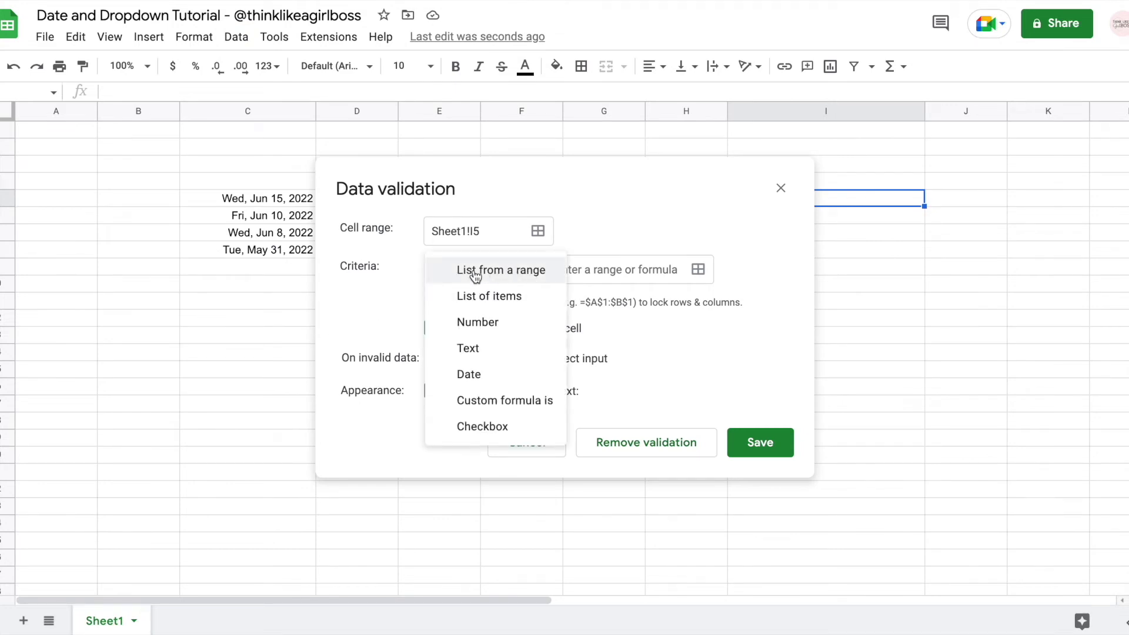
{"action": "left_click", "coordinate": [519, 274]}
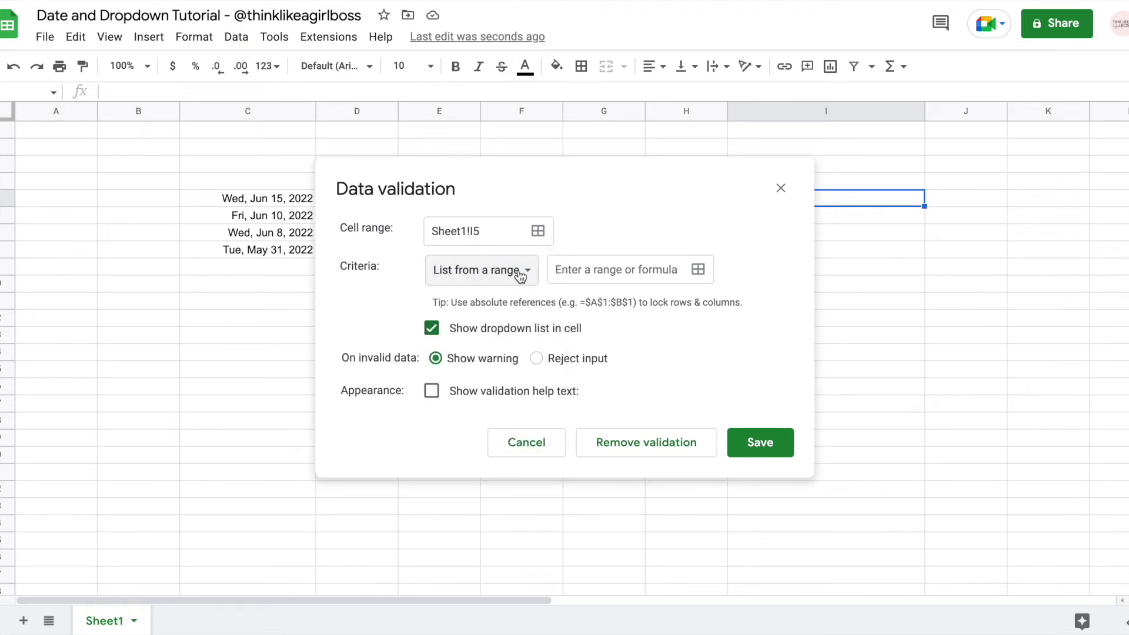
{"action": "left_click", "coordinate": [699, 273]}
{"action": "left_click_drag", "start_coordinate": [637, 201], "coordinate": [634, 354]}
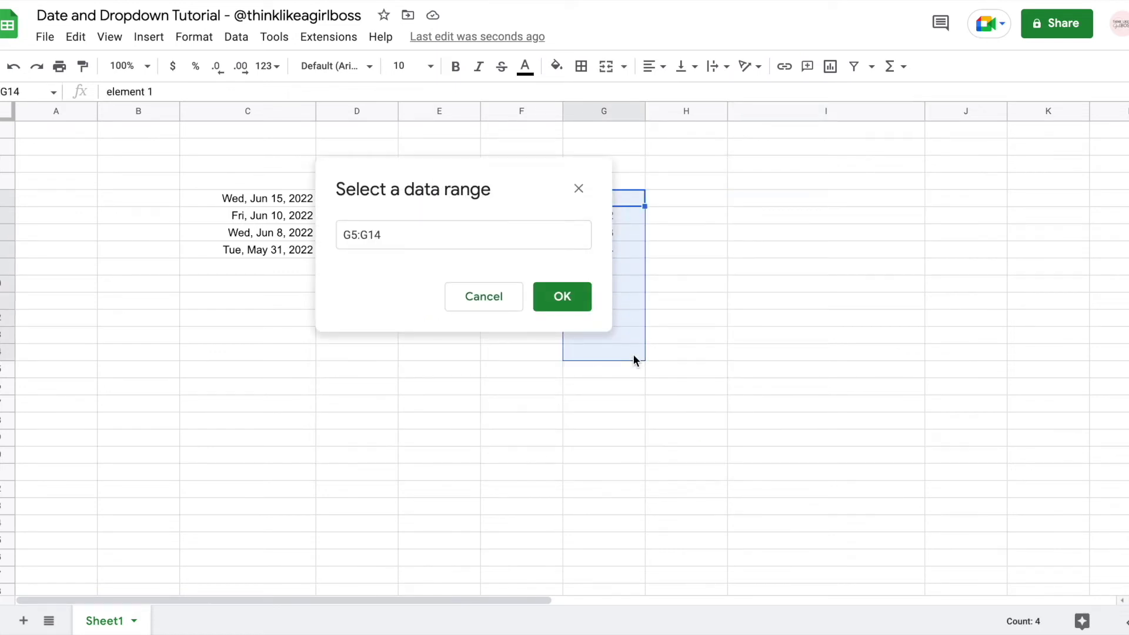
{"action": "left_click_drag", "start_coordinate": [520, 178], "coordinate": [390, 193]}
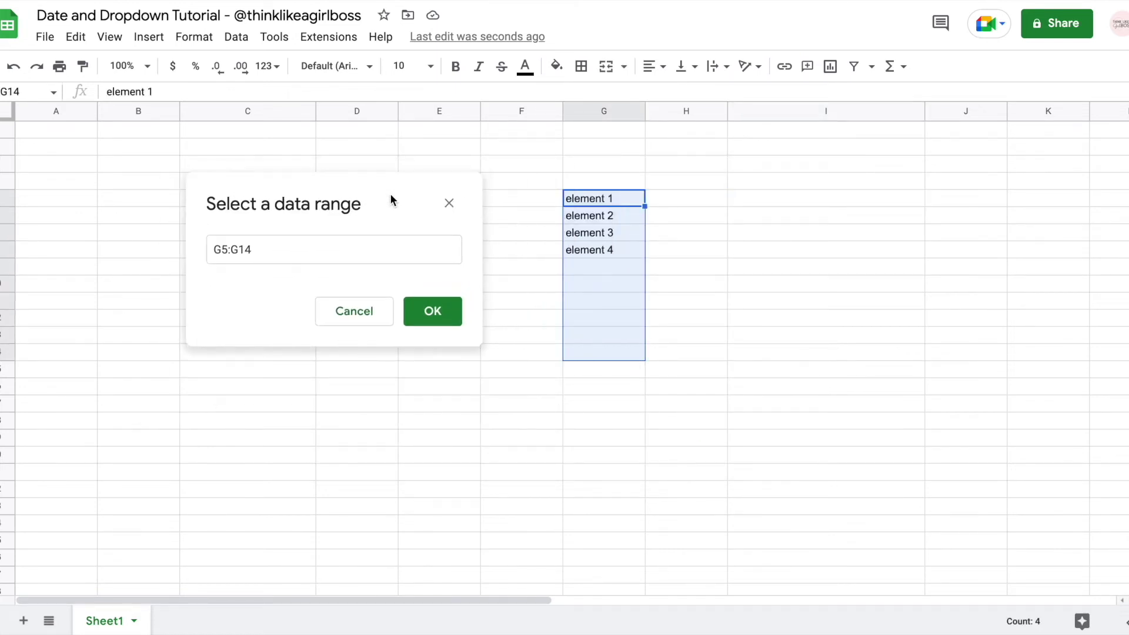
{"action": "left_click", "coordinate": [437, 321]}
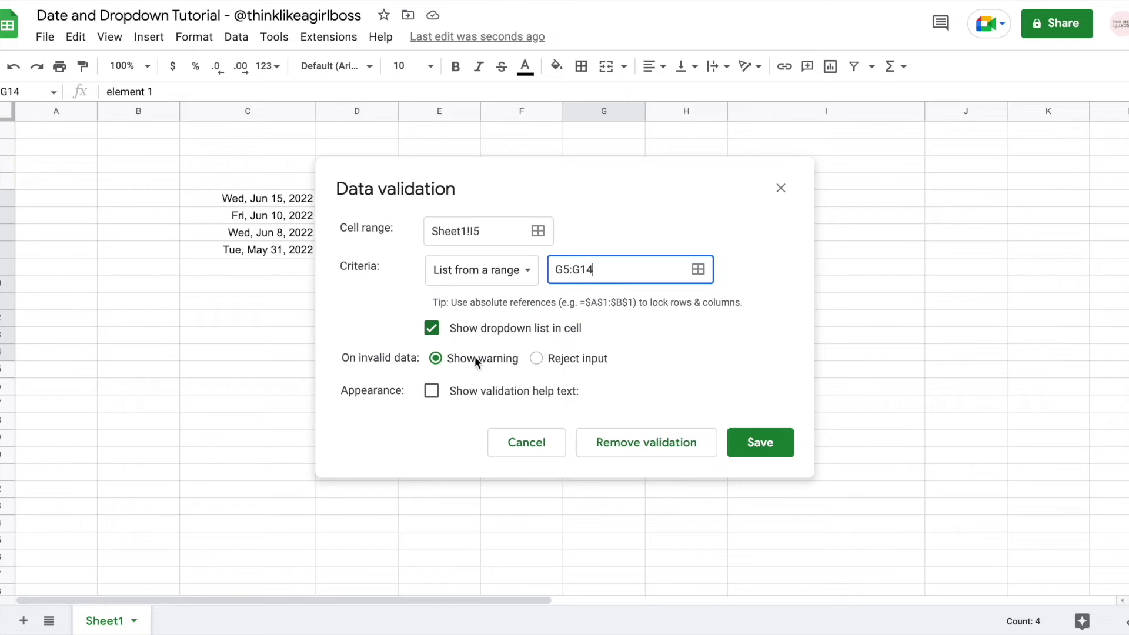
{"action": "left_click", "coordinate": [769, 453]}
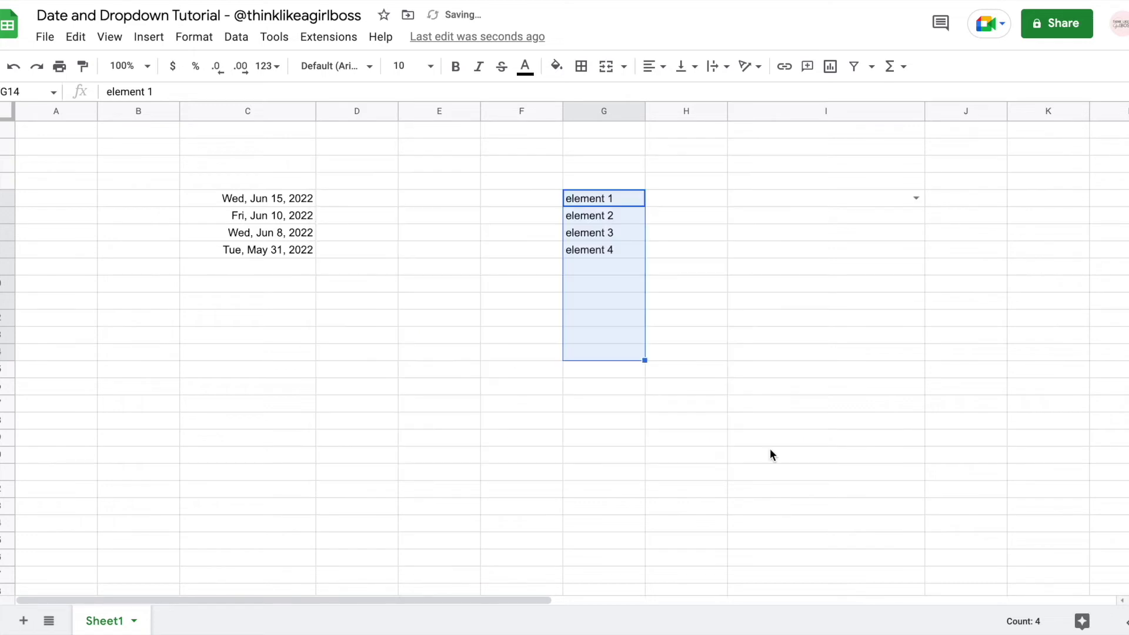
Step: Add 'element 5' below element 4 and check it appears in the I5 dropdown
{"action": "left_click", "coordinate": [916, 199]}
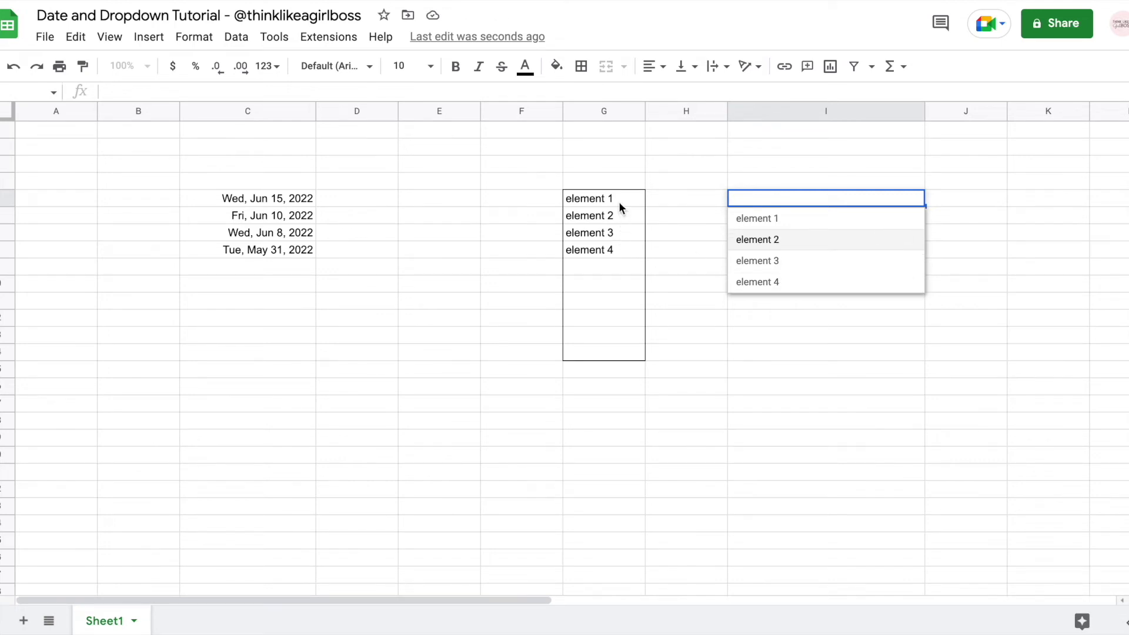
{"action": "left_click_drag", "start_coordinate": [606, 200], "coordinate": [606, 357]}
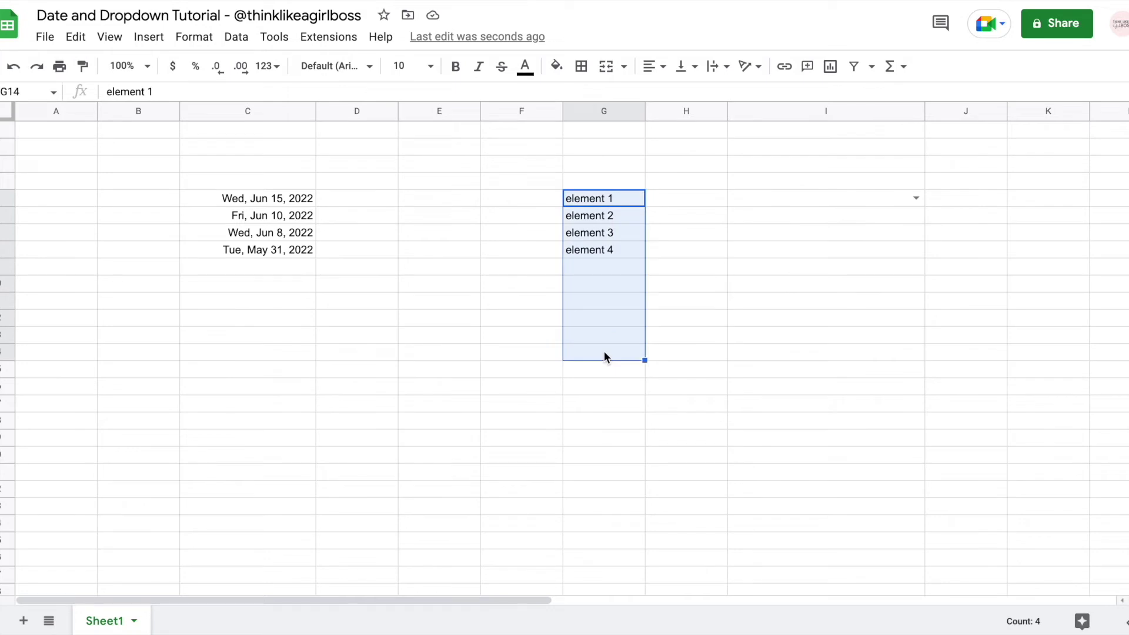
{"action": "left_click", "coordinate": [915, 199]}
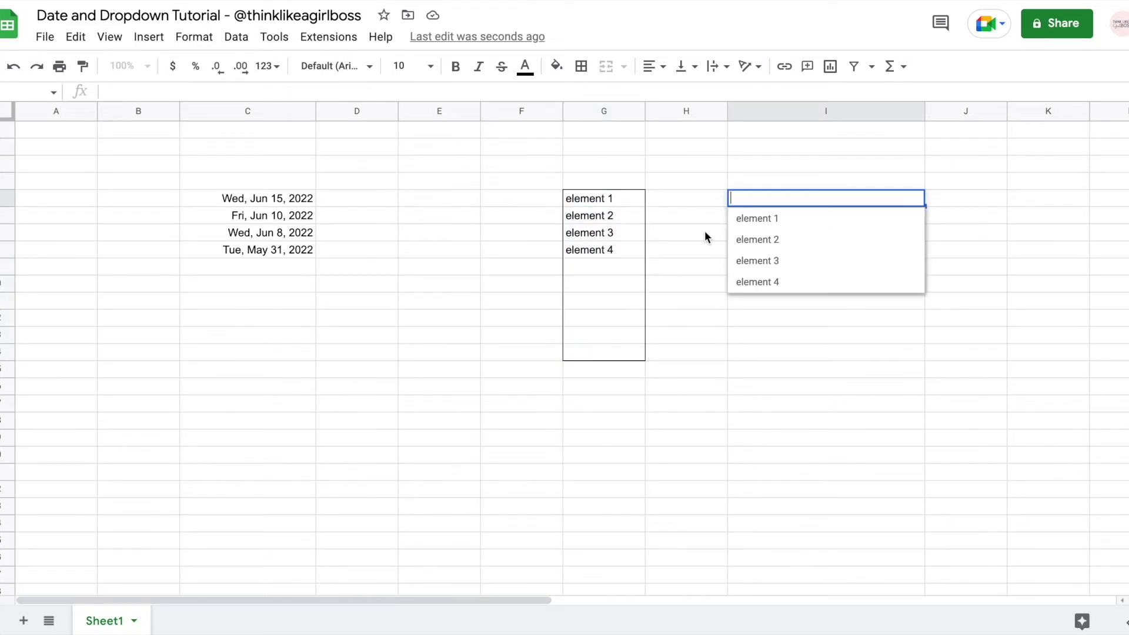
{"action": "left_click", "coordinate": [617, 267]}
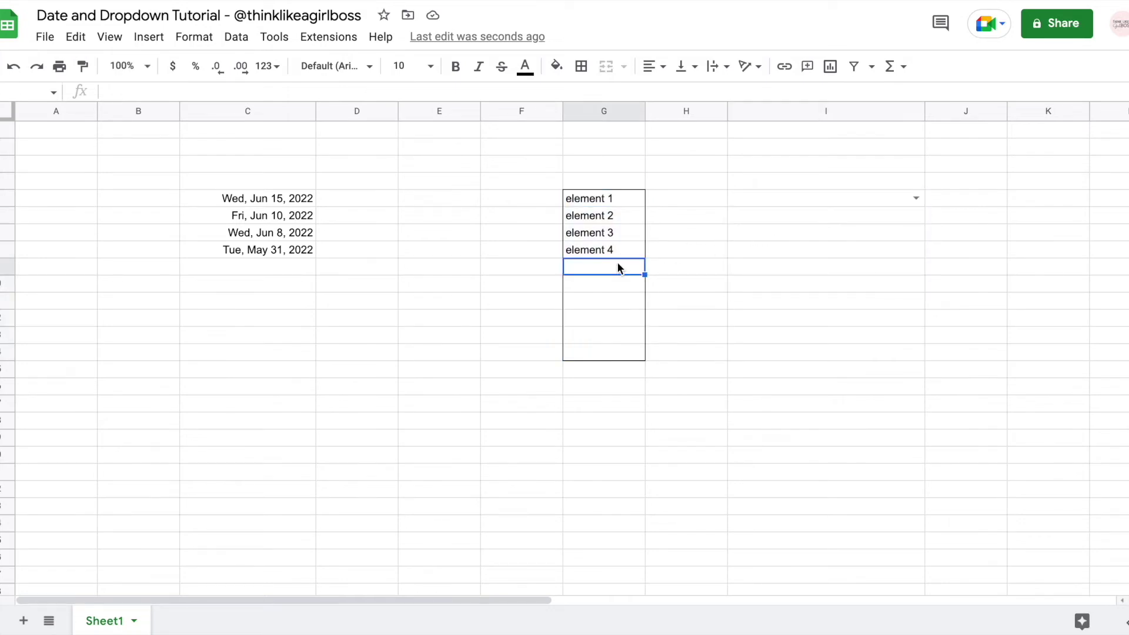
{"action": "type", "text": "element 5"}
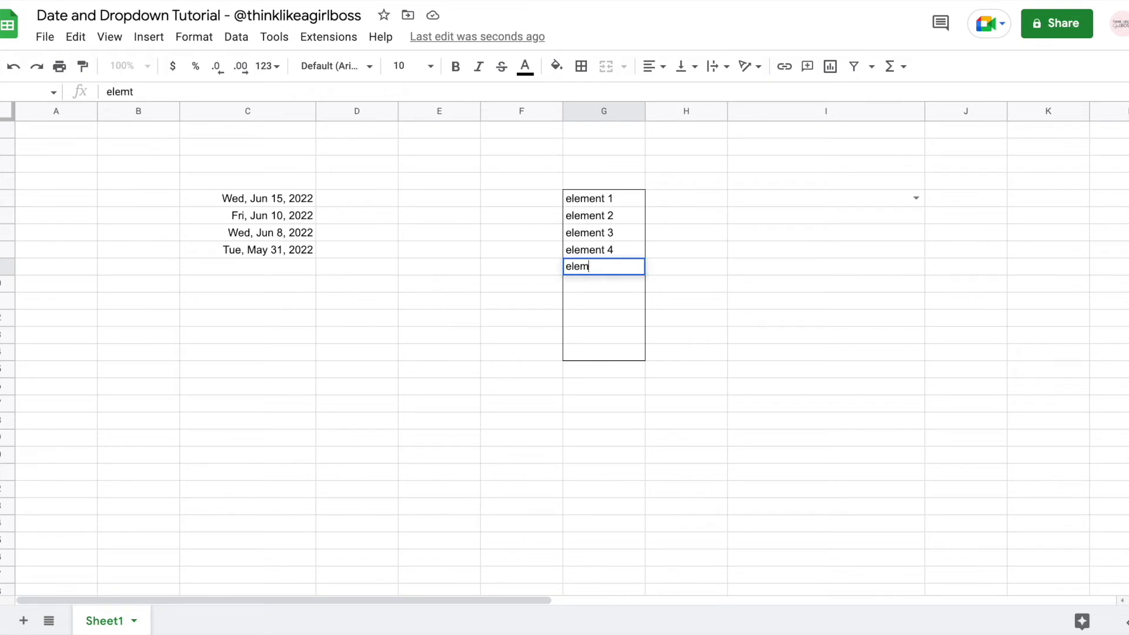
{"action": "key", "text": "Return"}
{"action": "left_click", "coordinate": [915, 198]}
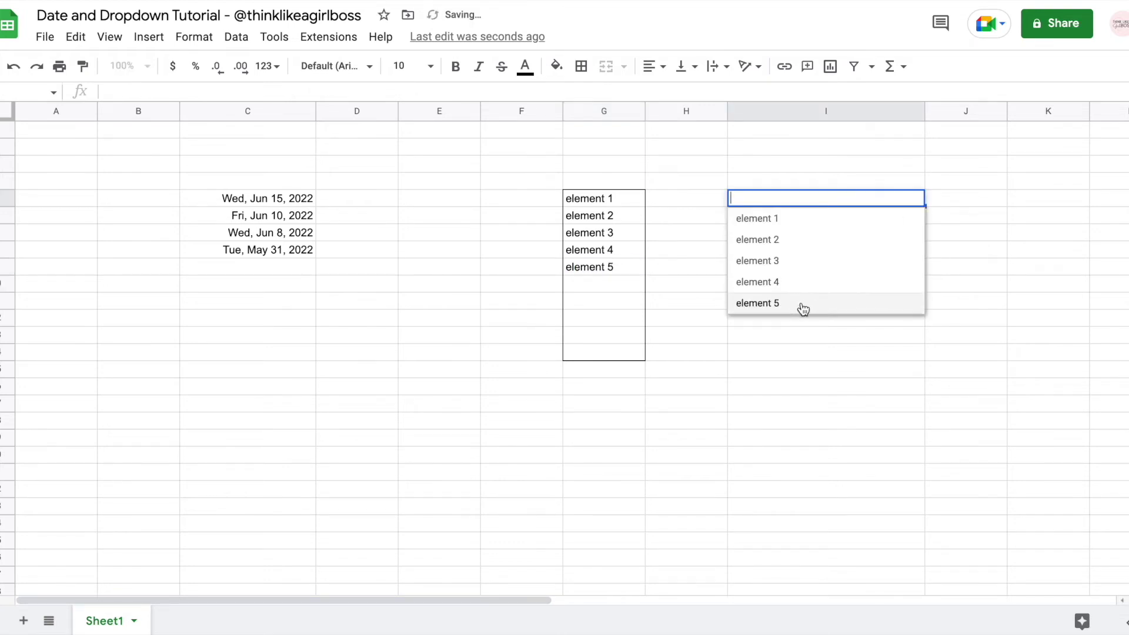
Step: Choose element 5 in I5, then replace it with the non-list text 'element'
{"action": "left_click", "coordinate": [802, 304]}
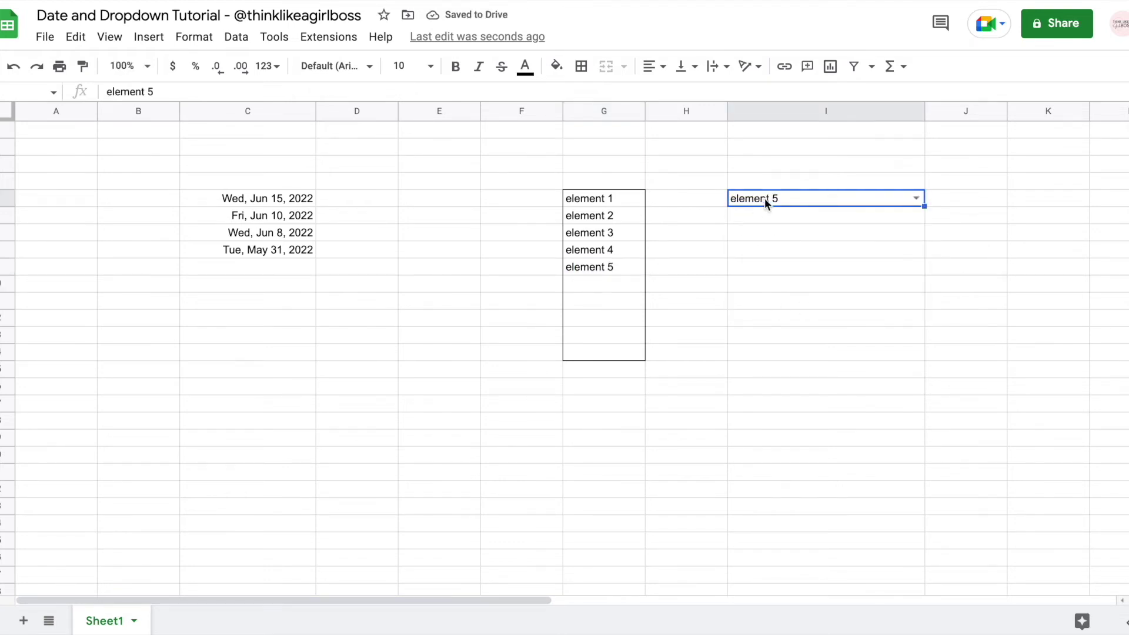
{"action": "left_click", "coordinate": [915, 199]}
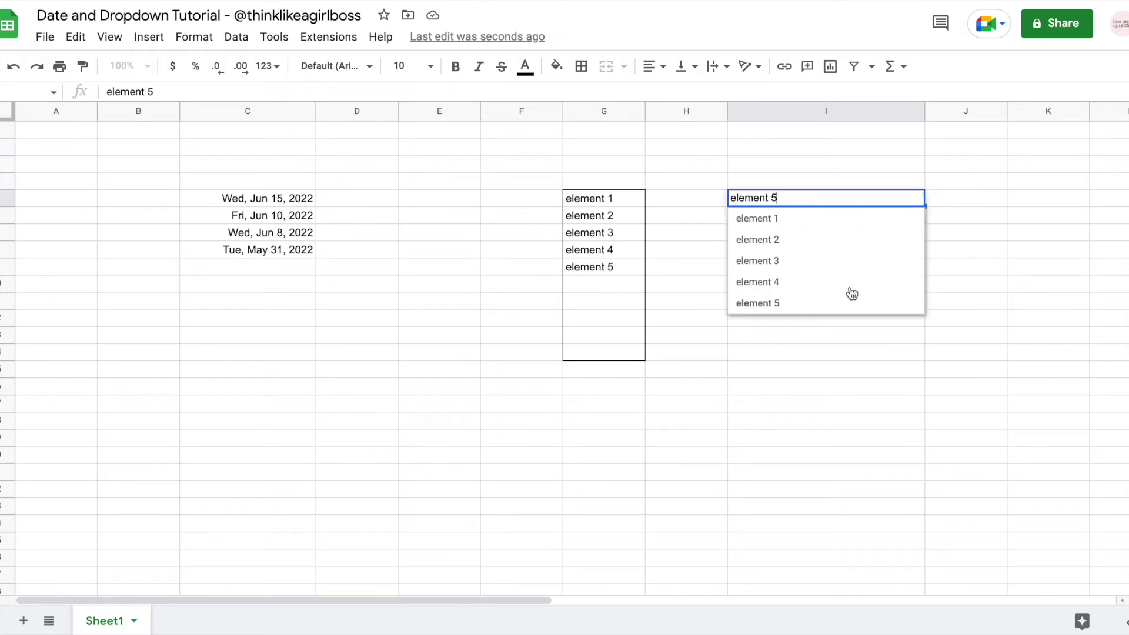
{"action": "left_click", "coordinate": [852, 167]}
{"action": "left_click", "coordinate": [827, 200]}
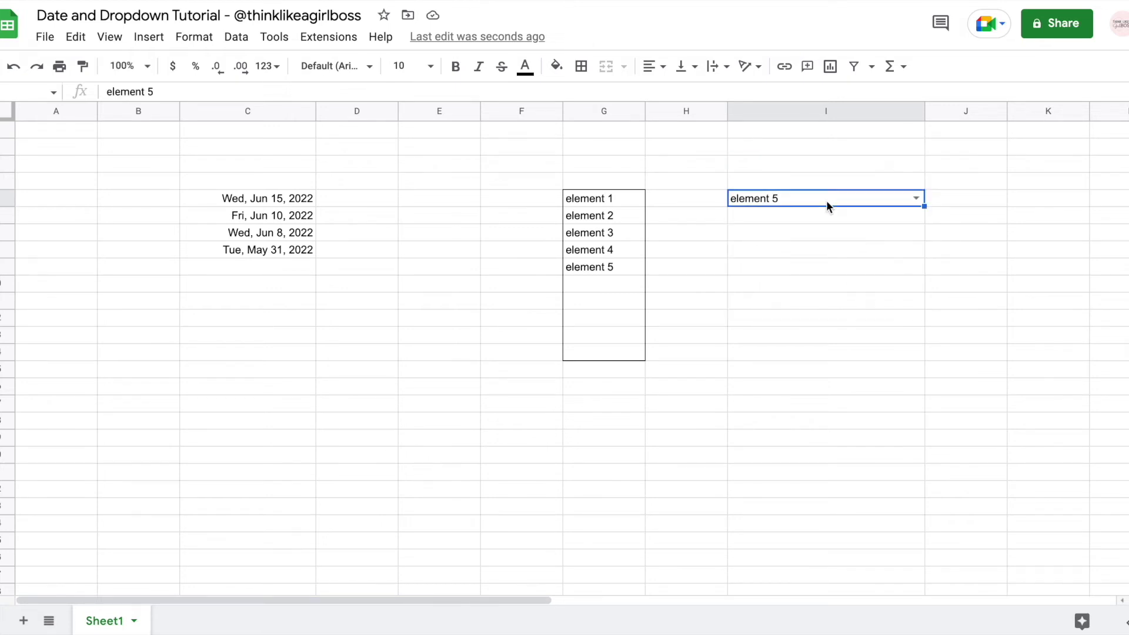
{"action": "key", "text": "BackSpace"}
{"action": "type", "text": "element"}
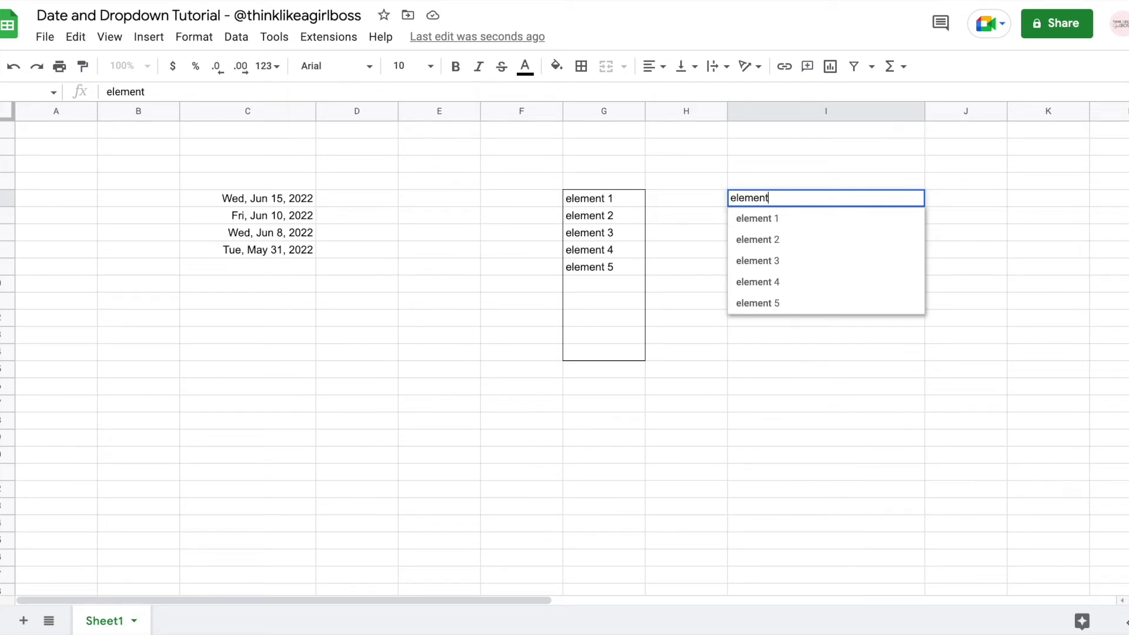
{"action": "key", "text": "Return"}
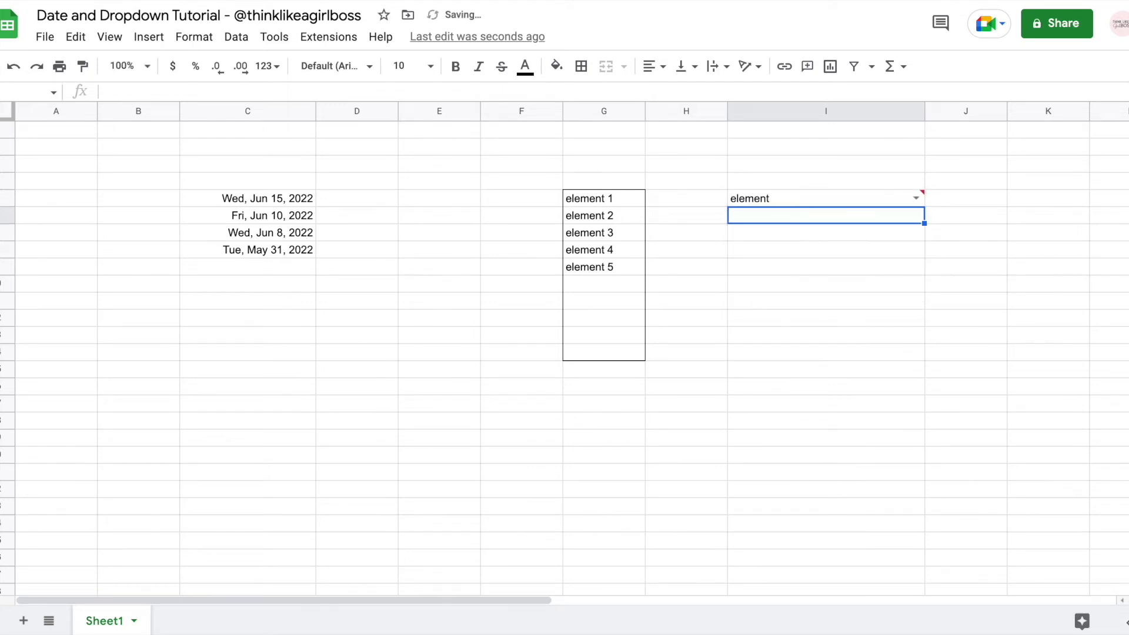
Step: Enter the misspelled 'elemtn' in I5 to trigger the Invalid warning, then clear I5
{"action": "key", "text": "ctrl+z"}
{"action": "type", "text": "elemtn"}
{"action": "key", "text": "Return"}
{"action": "mouse_move", "coordinate": [922, 196]}
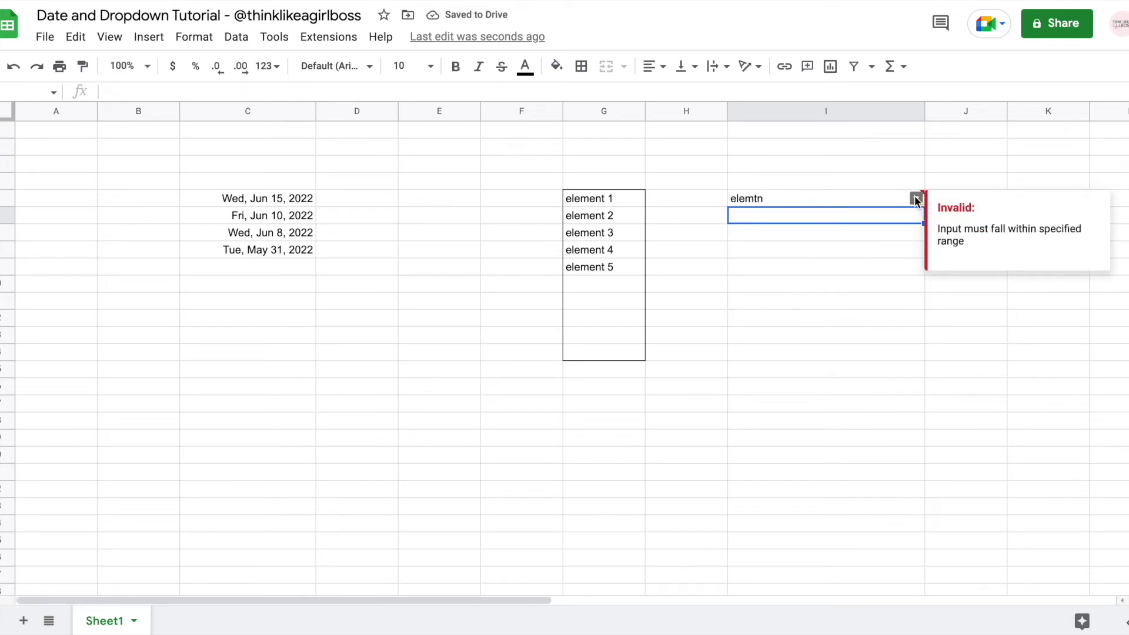
{"action": "left_click", "coordinate": [810, 248]}
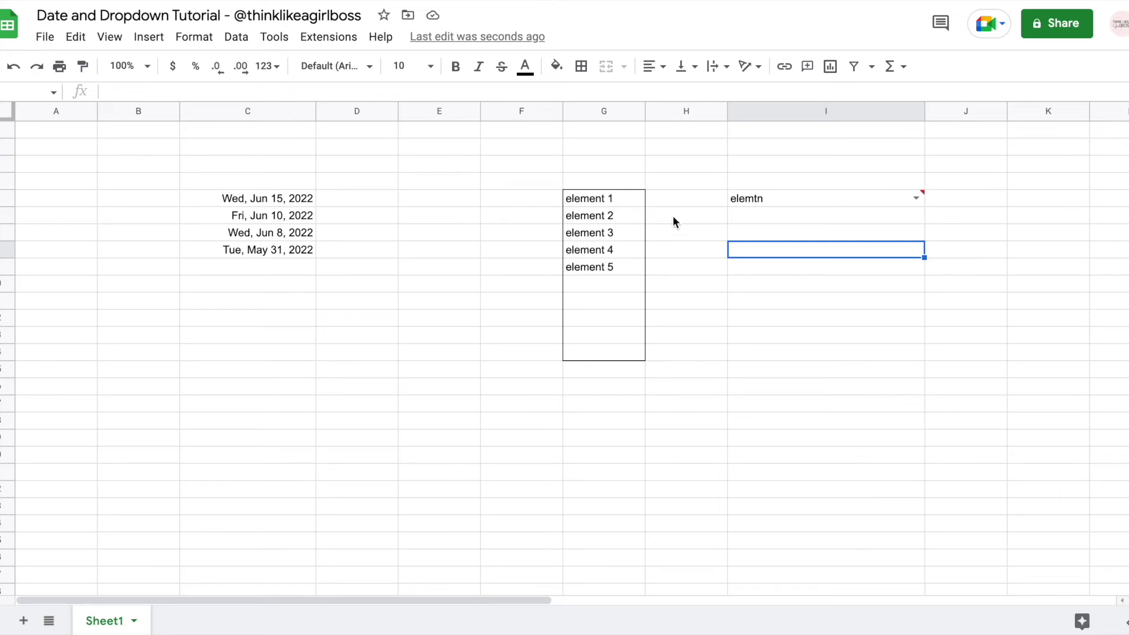
{"action": "left_click", "coordinate": [810, 199]}
{"action": "key", "text": "Delete"}
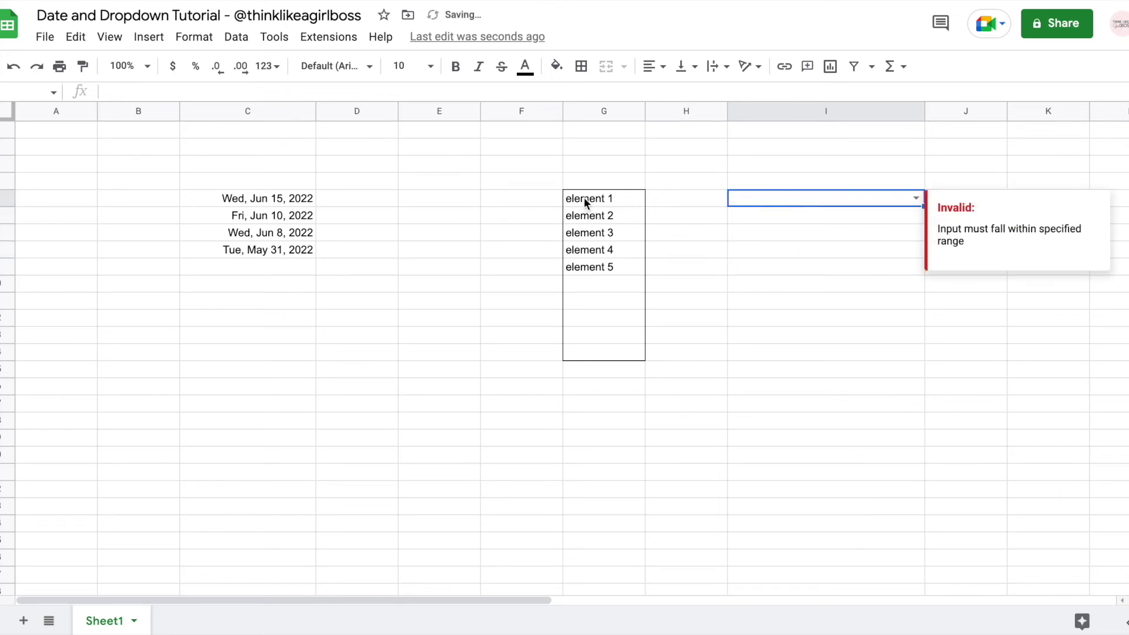
{"action": "left_click_drag", "start_coordinate": [586, 199], "coordinate": [585, 359]}
Step: Add here, ok and yes to the element list in G12:G14
{"action": "left_click", "coordinate": [709, 285]}
{"action": "left_click", "coordinate": [605, 303]}
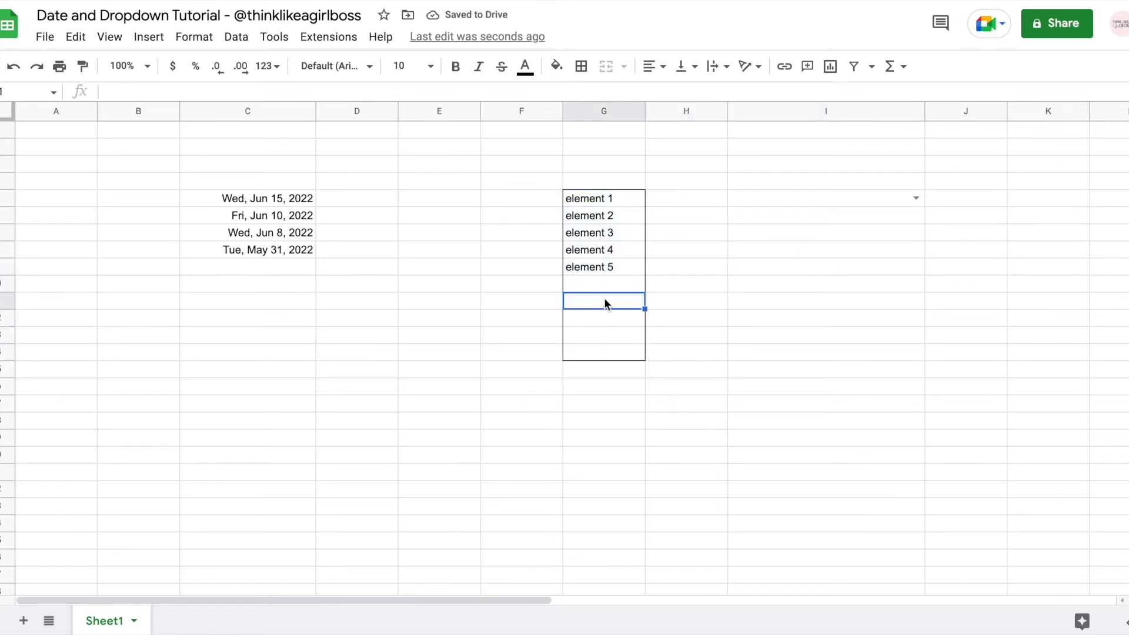
{"action": "type", "text": "here"}
{"action": "key", "text": "Return"}
{"action": "type", "text": "ok"}
{"action": "key", "text": "Return"}
{"action": "type", "text": "yes"}
{"action": "key", "text": "Return"}
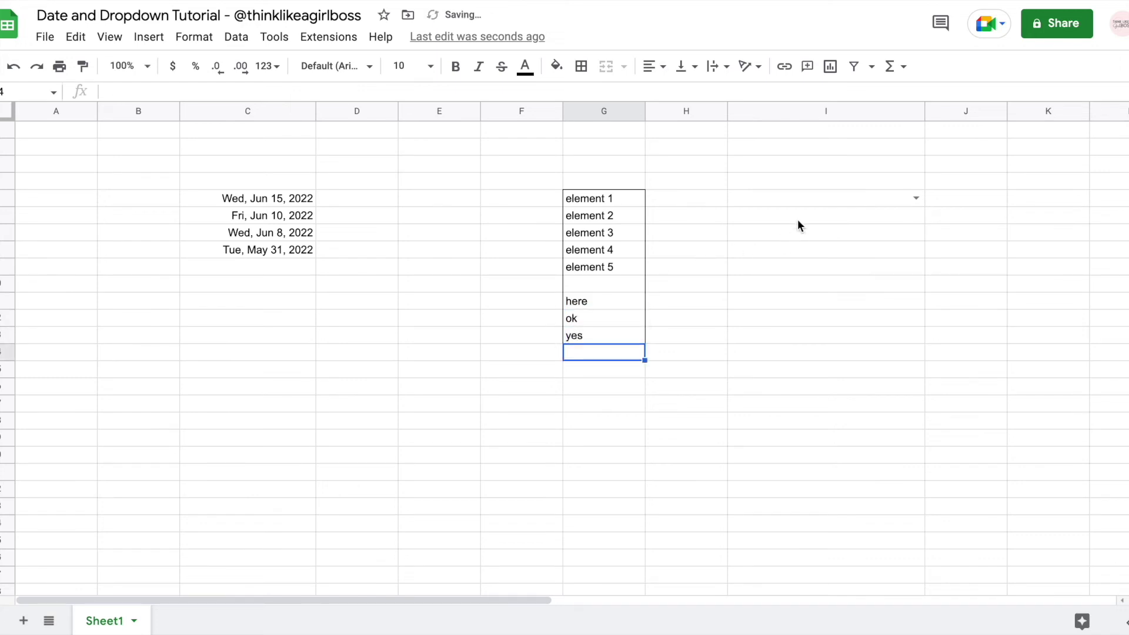
Step: Set the I5 dropdown cell to yes via its suggestion, then move to I9
{"action": "left_click", "coordinate": [835, 198]}
{"action": "type", "text": "here"}
{"action": "key", "text": "BackSpace"}
{"action": "key", "text": "BackSpace"}
{"action": "key", "text": "BackSpace"}
{"action": "key", "text": "BackSpace"}
{"action": "type", "text": "1"}
{"action": "key", "text": "BackSpace"}
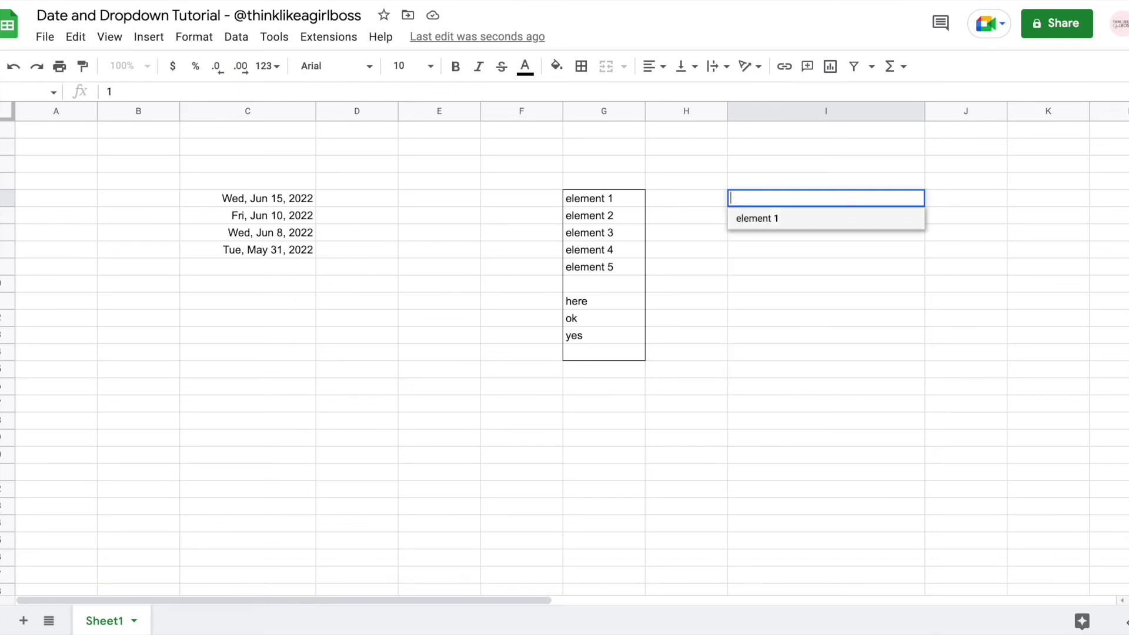
{"action": "type", "text": "ye"}
{"action": "key", "text": "Return"}
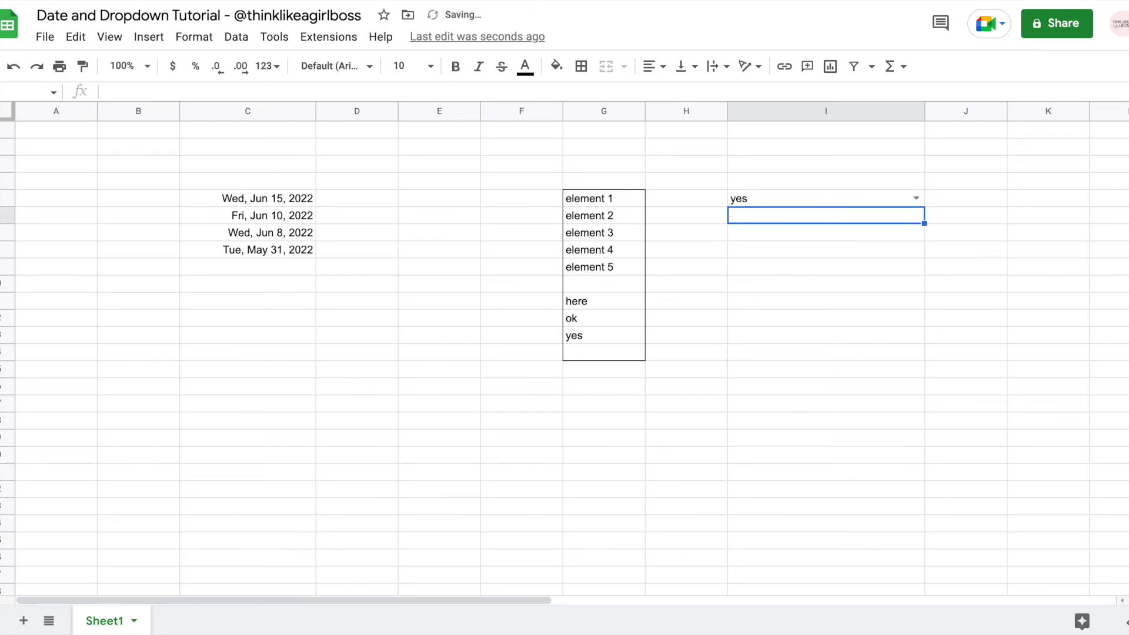
{"action": "key", "text": "Down"}
{"action": "key", "text": "Down"}
{"action": "key", "text": "Down"}
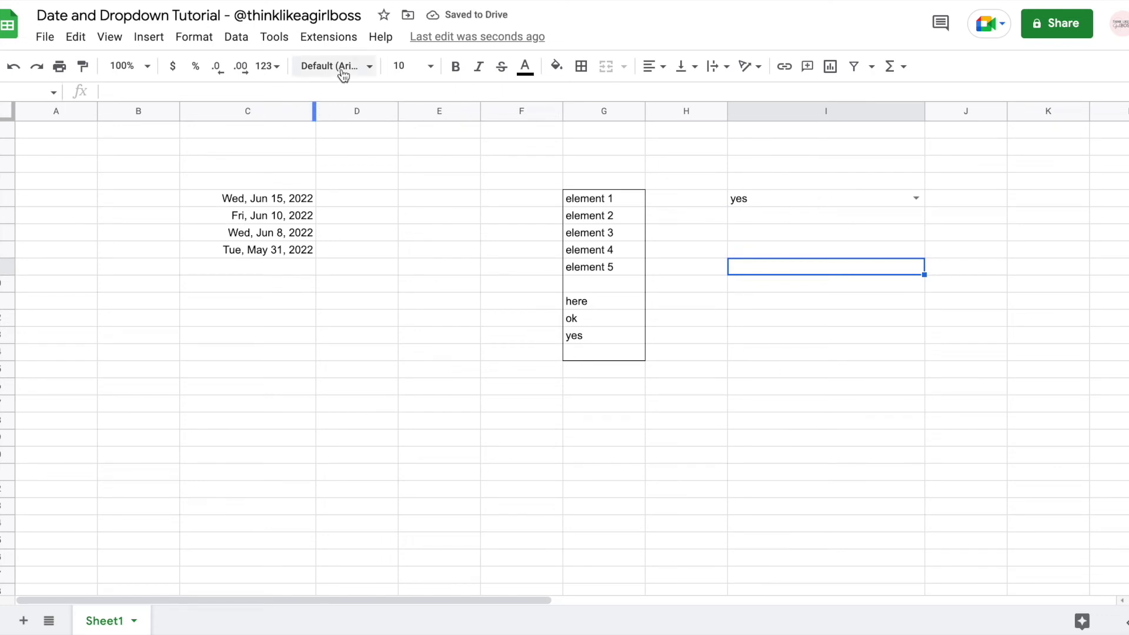
Step: Add a data validation rule to I9 using a list from range G5:G14
{"action": "left_click", "coordinate": [235, 36]}
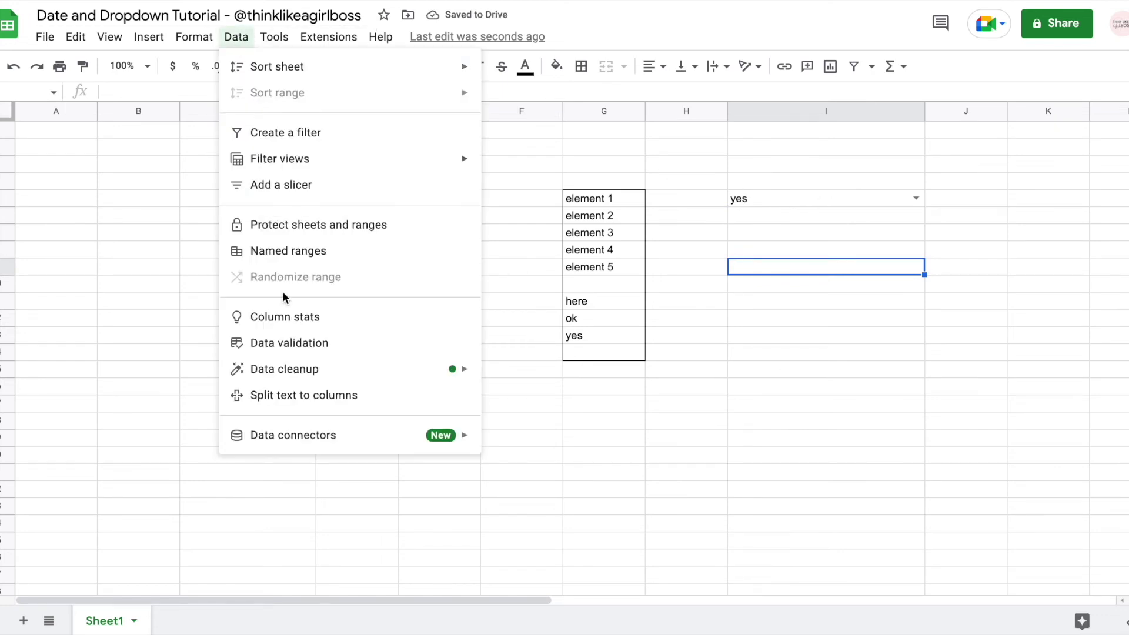
{"action": "left_click", "coordinate": [315, 343]}
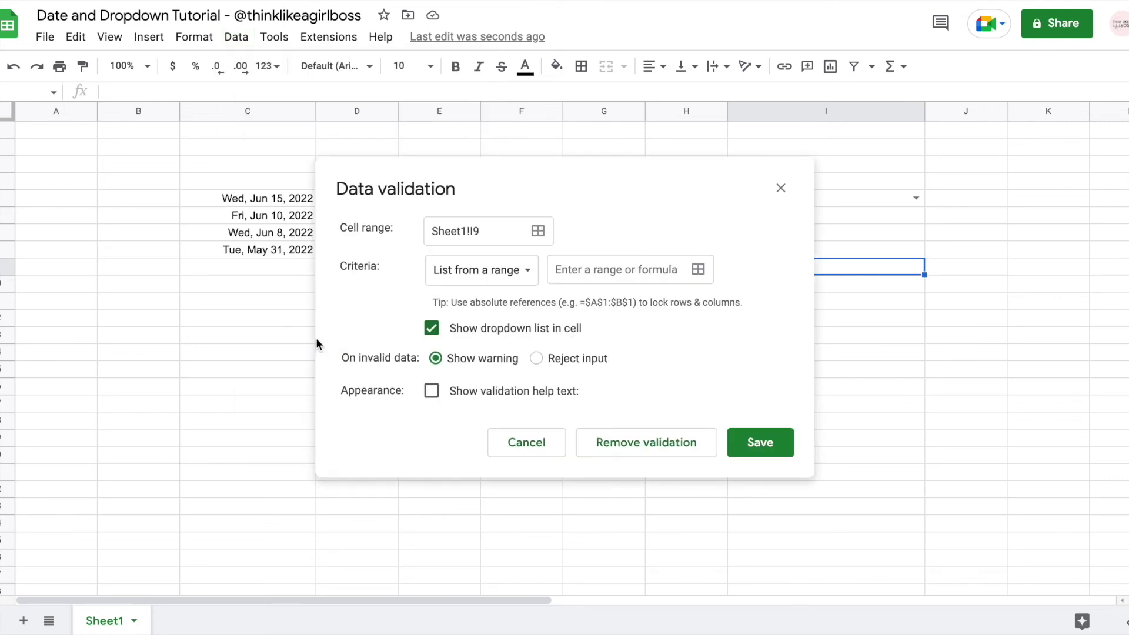
{"action": "left_click", "coordinate": [698, 268]}
{"action": "left_click_drag", "start_coordinate": [629, 202], "coordinate": [627, 351]}
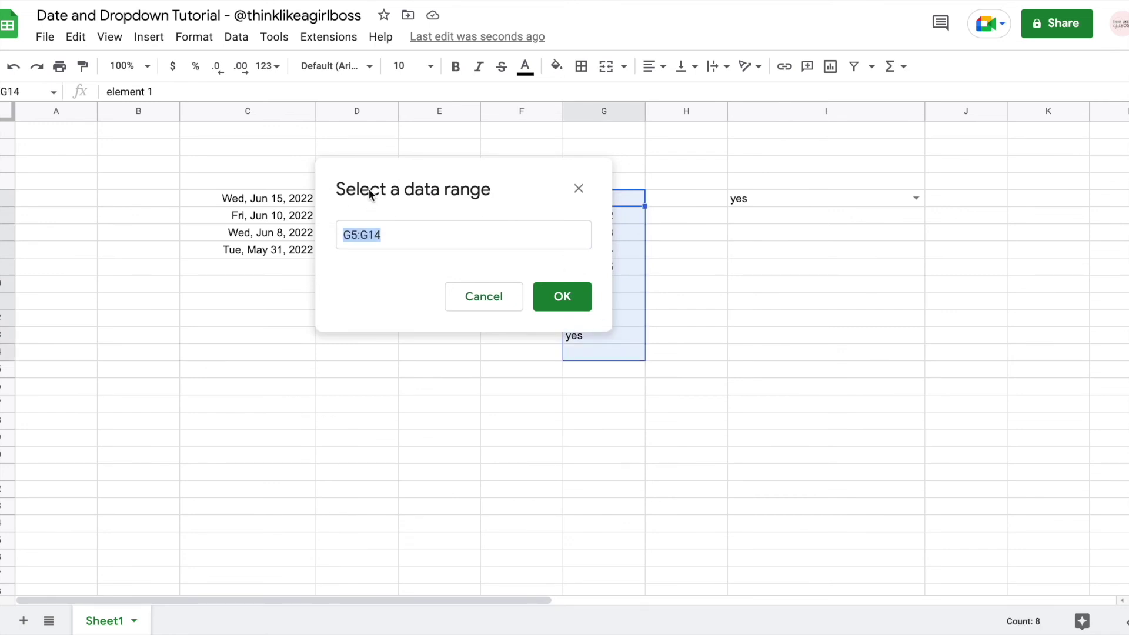
{"action": "left_click_drag", "start_coordinate": [382, 189], "coordinate": [197, 208]}
{"action": "left_click", "coordinate": [385, 311]}
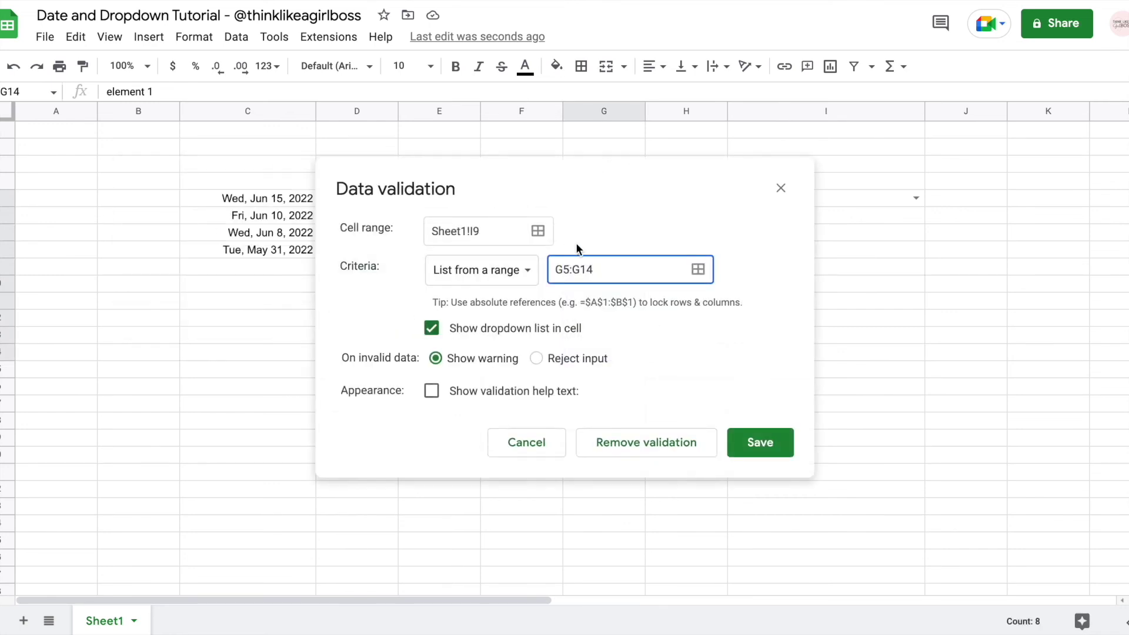
Step: Make the rule reject invalid input with help text ending ' please.' and save it
{"action": "left_click", "coordinate": [567, 358]}
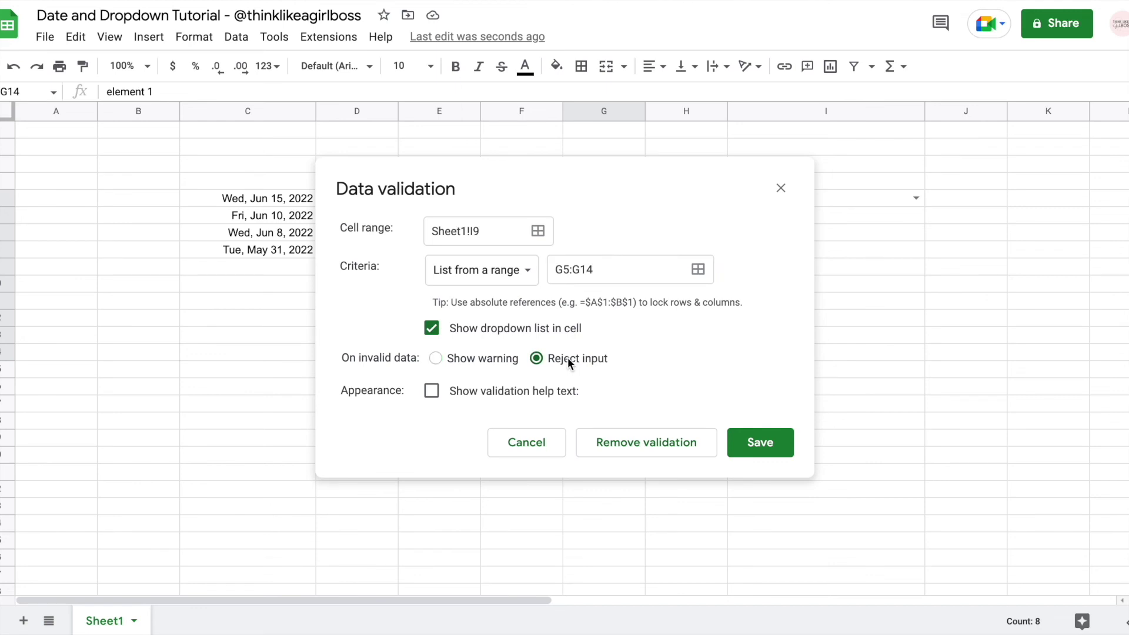
{"action": "left_click", "coordinate": [504, 393]}
{"action": "left_click", "coordinate": [646, 438]}
{"action": "type", "text": "please."}
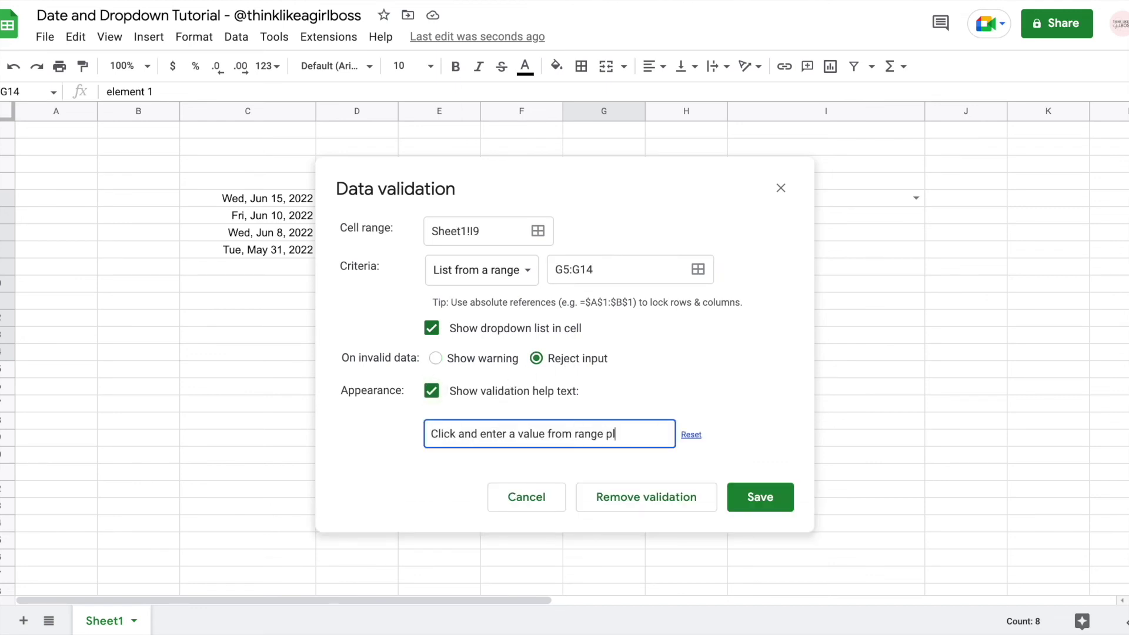
{"action": "left_click", "coordinate": [762, 501]}
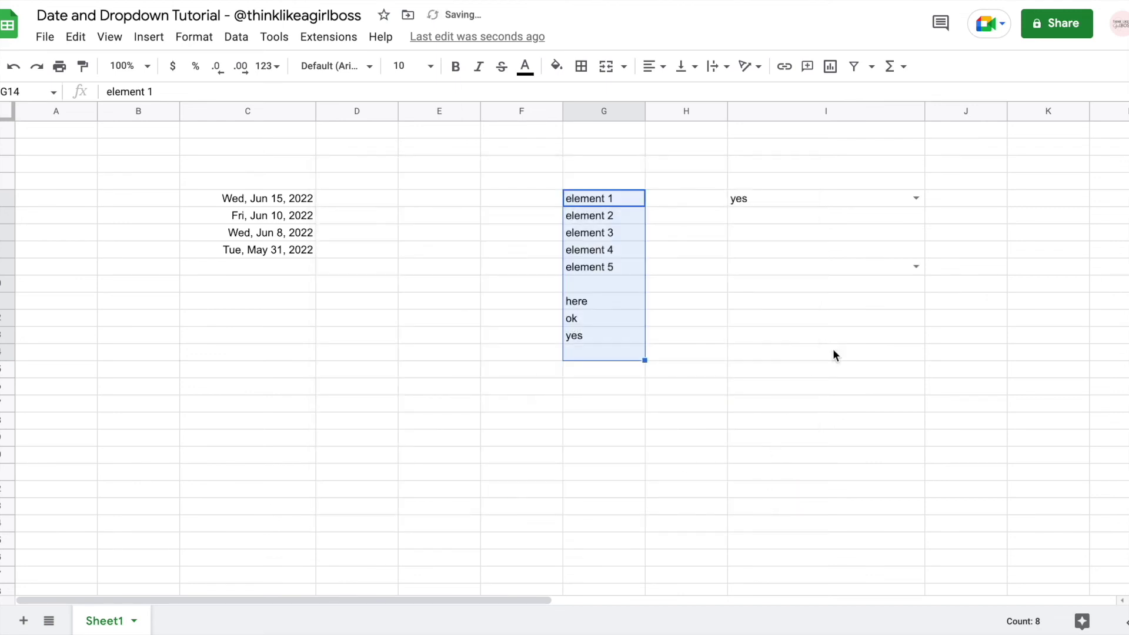
{"action": "left_click", "coordinate": [916, 267]}
Step: Pick element 3 in I9, then replace it with the off-list entry 'not in table'
{"action": "left_click", "coordinate": [848, 334]}
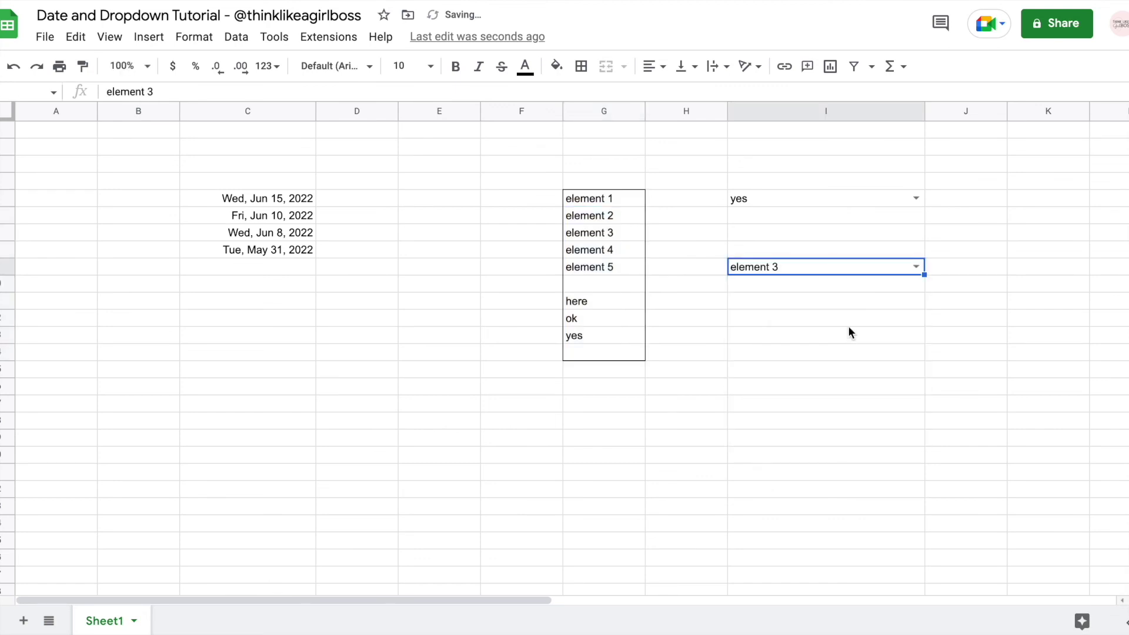
{"action": "left_click", "coordinate": [916, 267]}
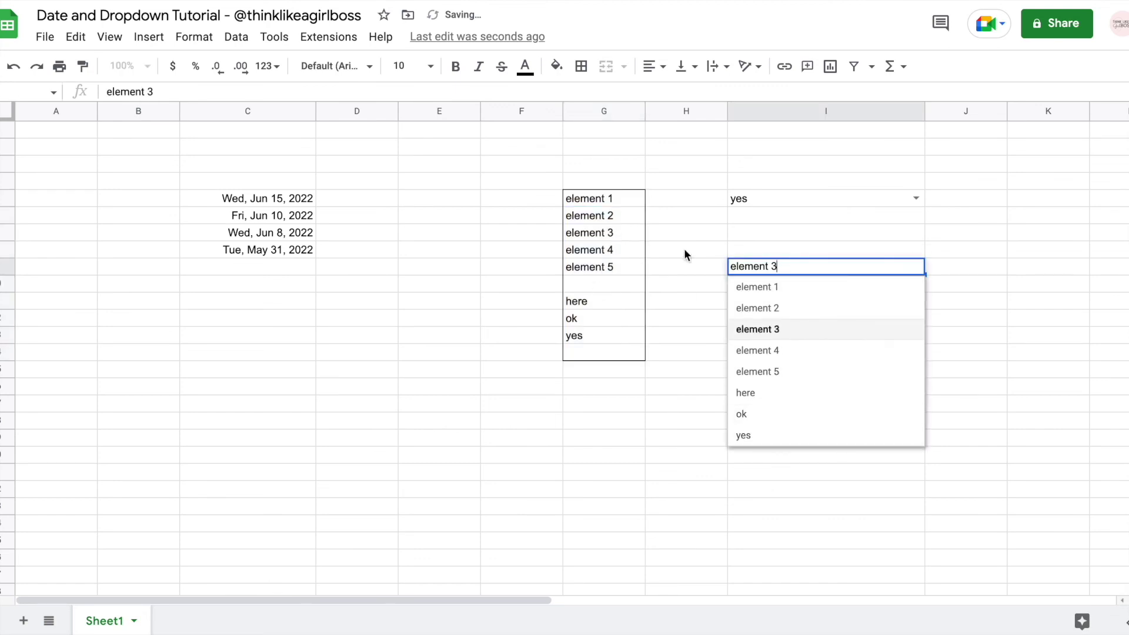
{"action": "left_click", "coordinate": [839, 217]}
{"action": "left_click", "coordinate": [803, 267]}
{"action": "key", "text": "Delete"}
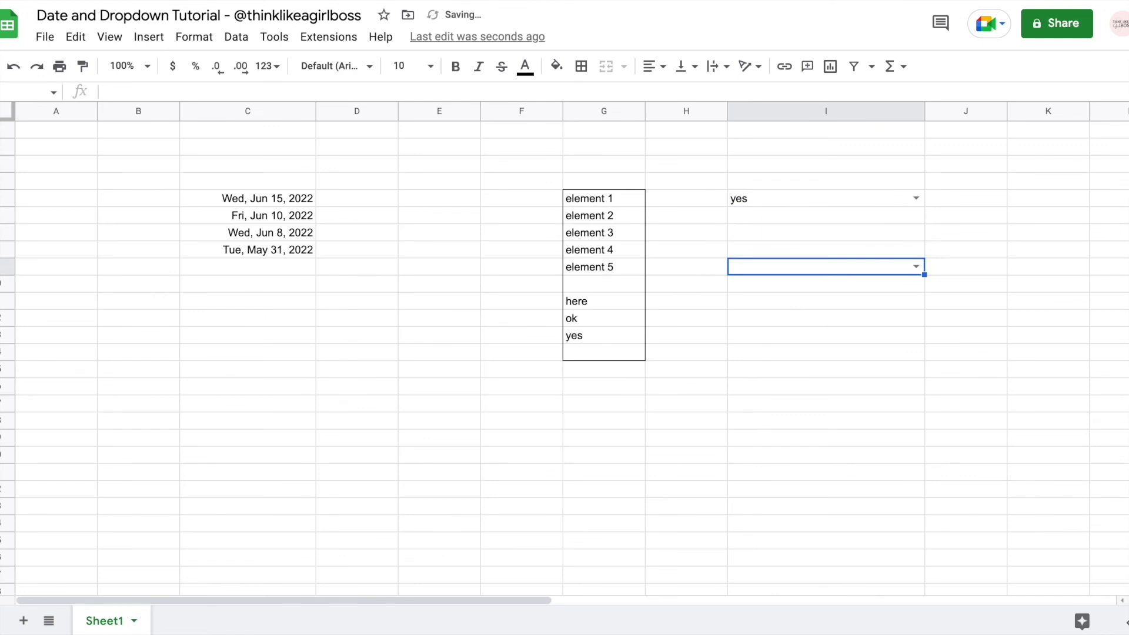
{"action": "type", "text": "not in table"}
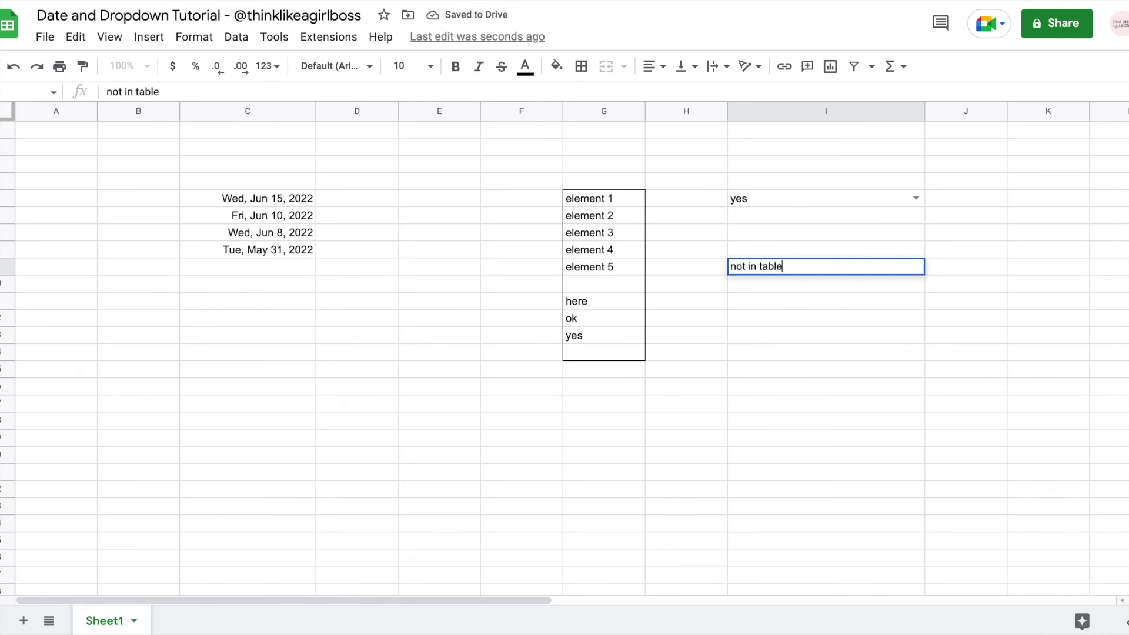
{"action": "key", "text": "Return"}
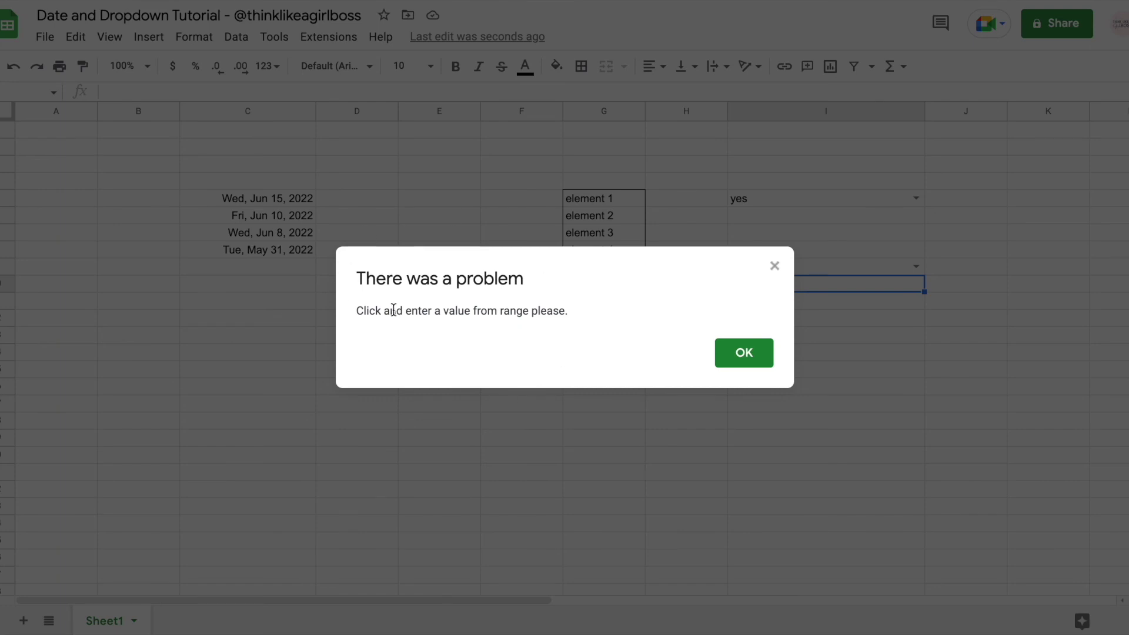
Step: Dismiss the 'enter a value from range please.' error and restore element 3 in I9
{"action": "left_click_drag", "start_coordinate": [354, 311], "coordinate": [557, 314]}
{"action": "left_click_drag", "start_coordinate": [190, 290], "coordinate": [597, 305]}
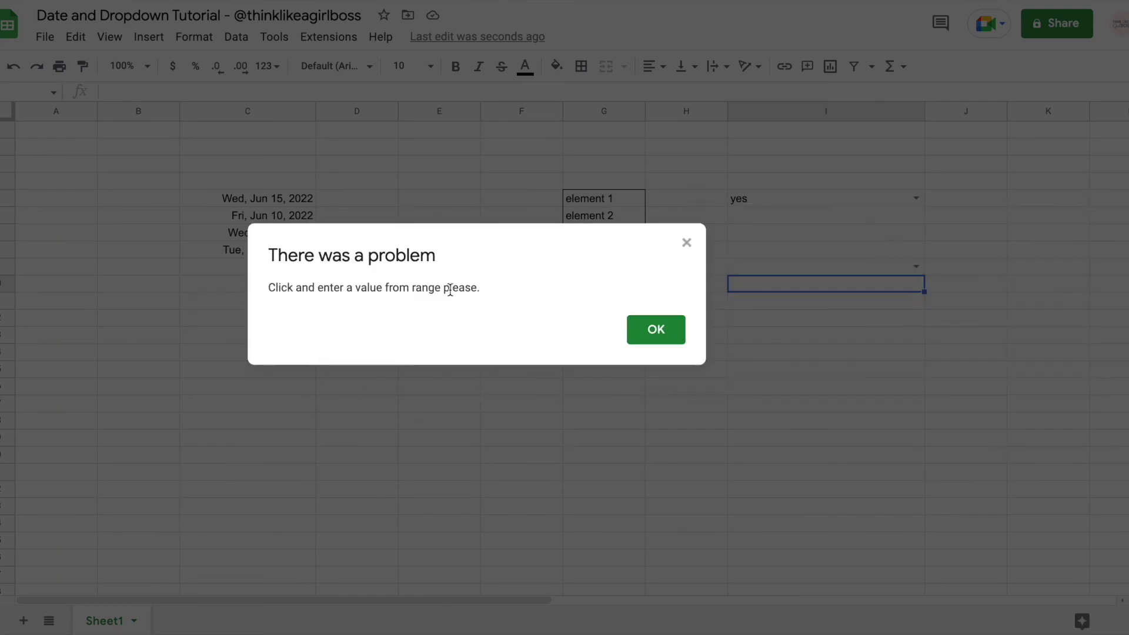
{"action": "left_click_drag", "start_coordinate": [443, 287], "coordinate": [484, 288]}
{"action": "left_click", "coordinate": [658, 330]}
{"action": "double_click", "coordinate": [895, 270]}
{"action": "left_click", "coordinate": [779, 337]}
{"action": "left_click", "coordinate": [782, 200]}
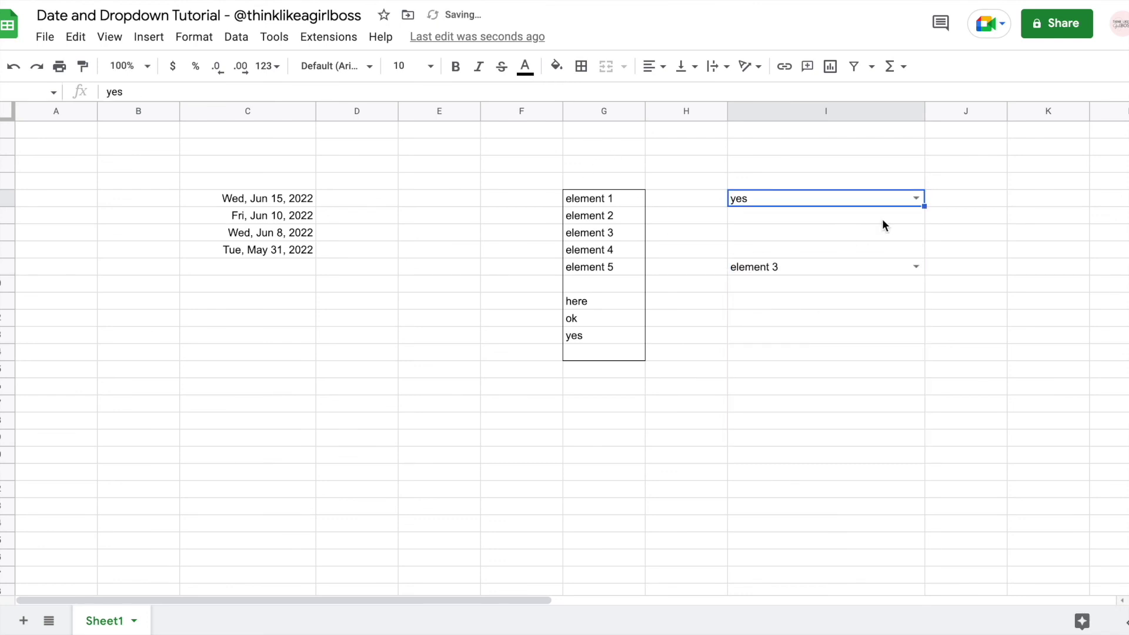
Step: Switch I5 to element 3, then delete element 3 from column G and undo it
{"action": "left_click", "coordinate": [916, 197]}
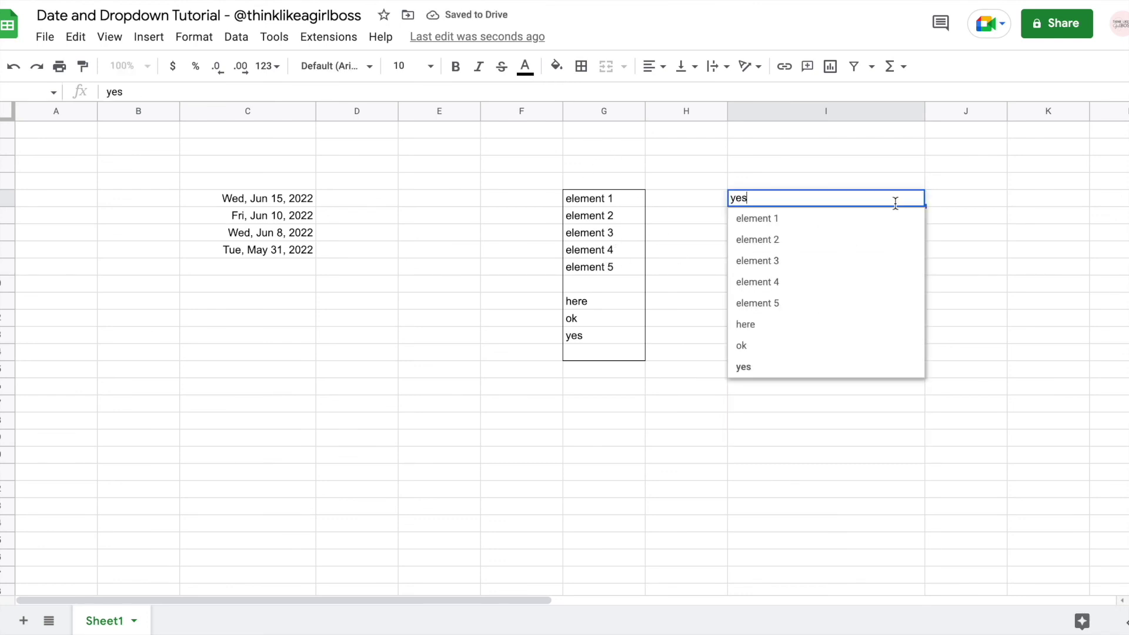
{"action": "left_click", "coordinate": [790, 261]}
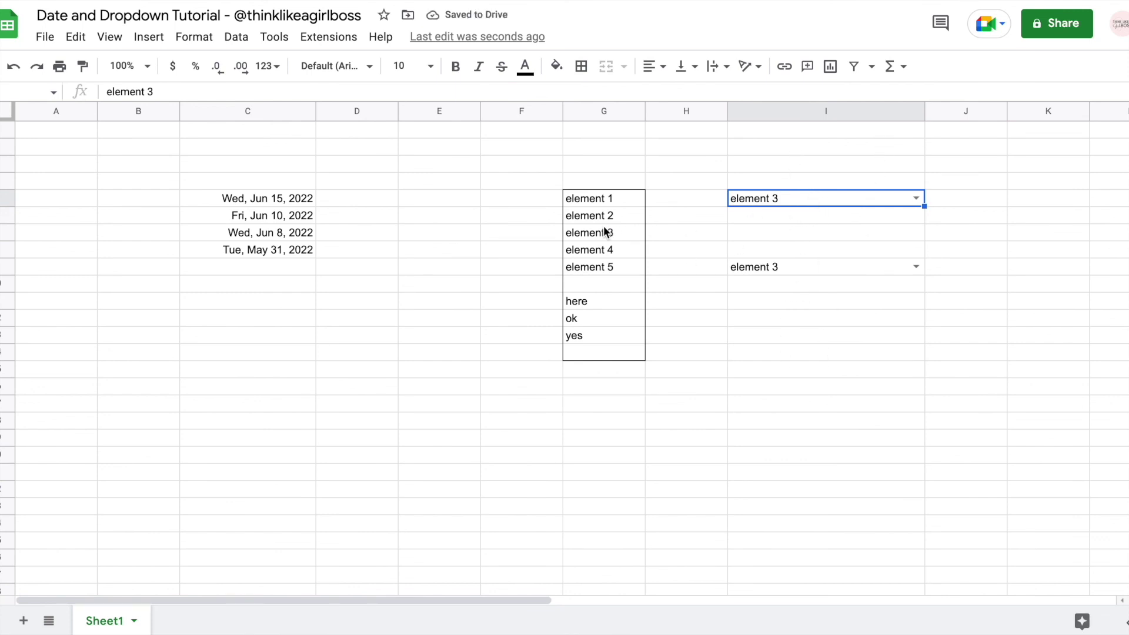
{"action": "left_click", "coordinate": [595, 235]}
{"action": "key", "text": "Delete"}
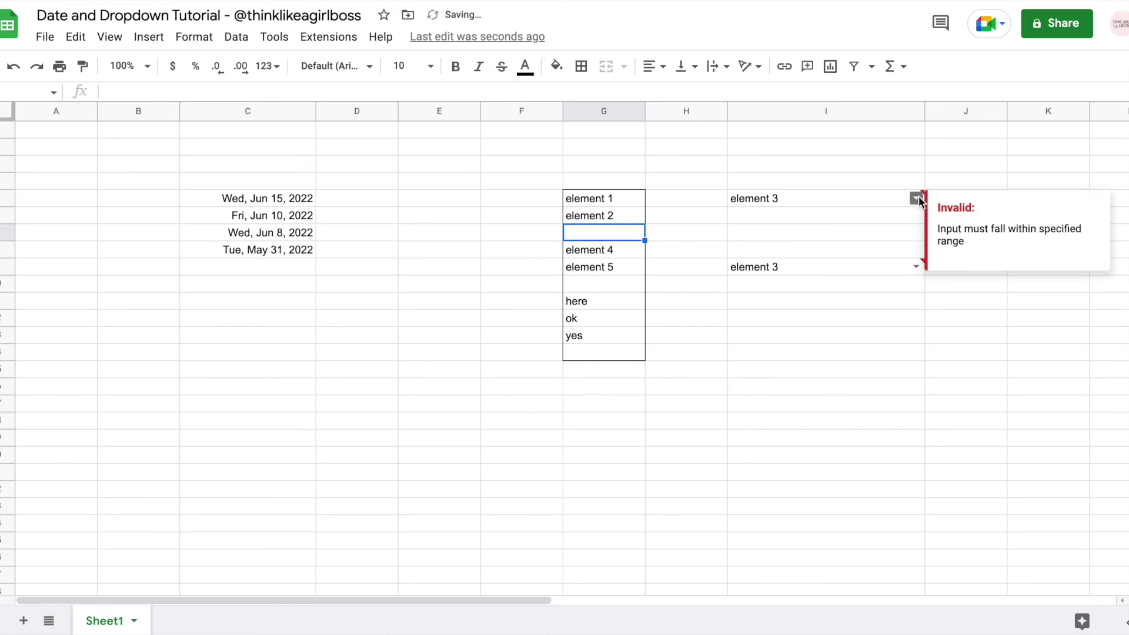
{"action": "mouse_move", "coordinate": [917, 266]}
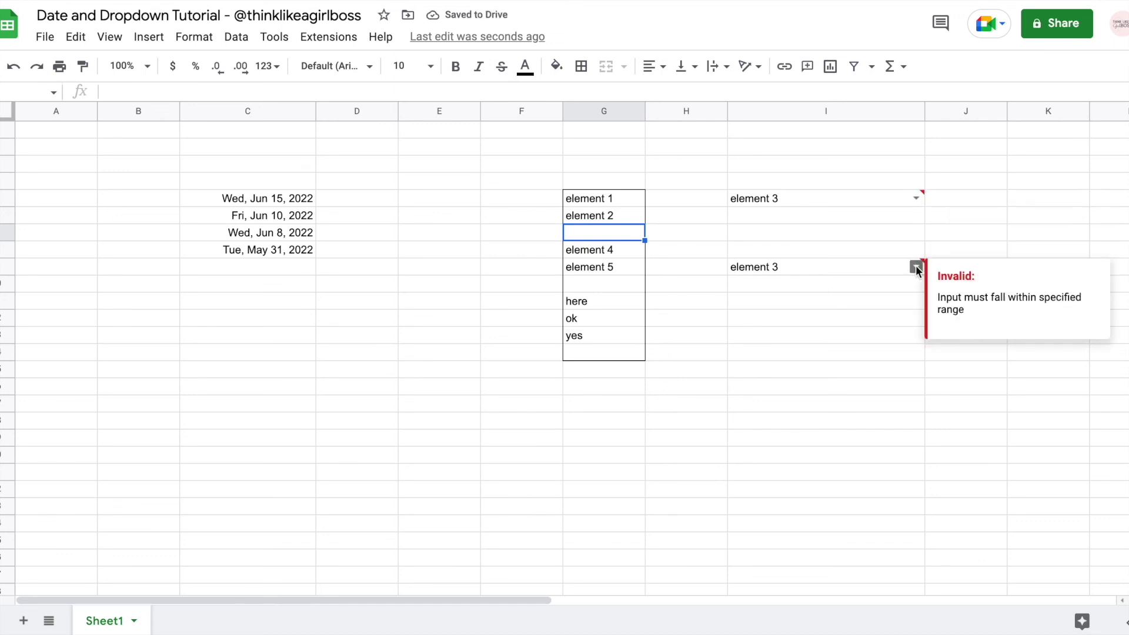
{"action": "mouse_move", "coordinate": [917, 199]}
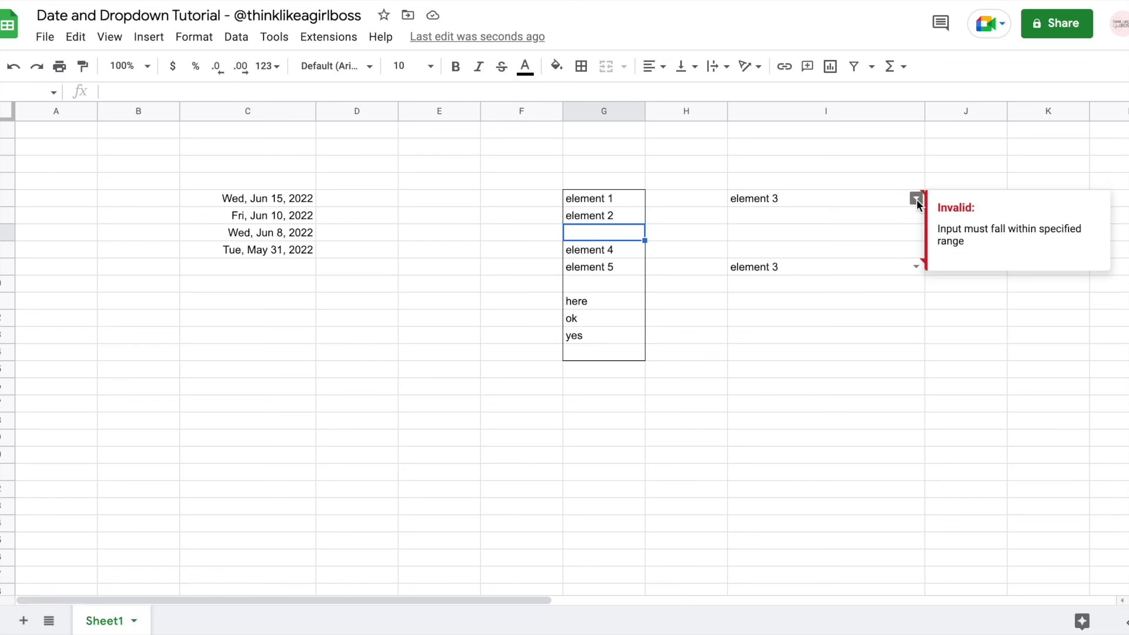
{"action": "key", "text": "ctrl+z"}
{"action": "key", "text": "ctrl+z"}
{"action": "left_click", "coordinate": [445, 307]}
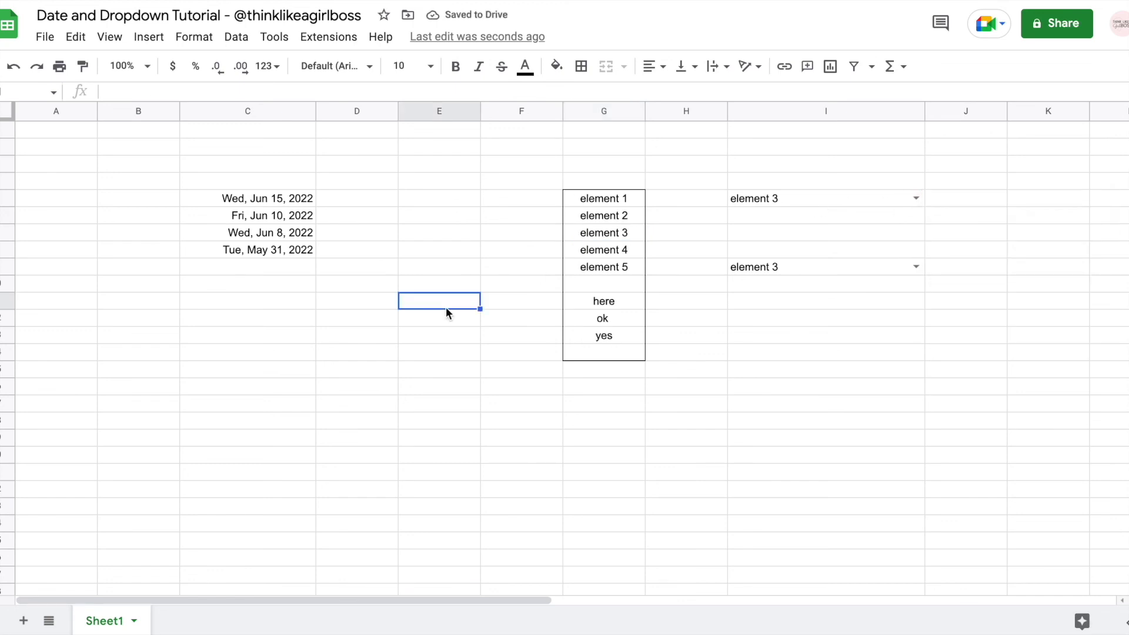